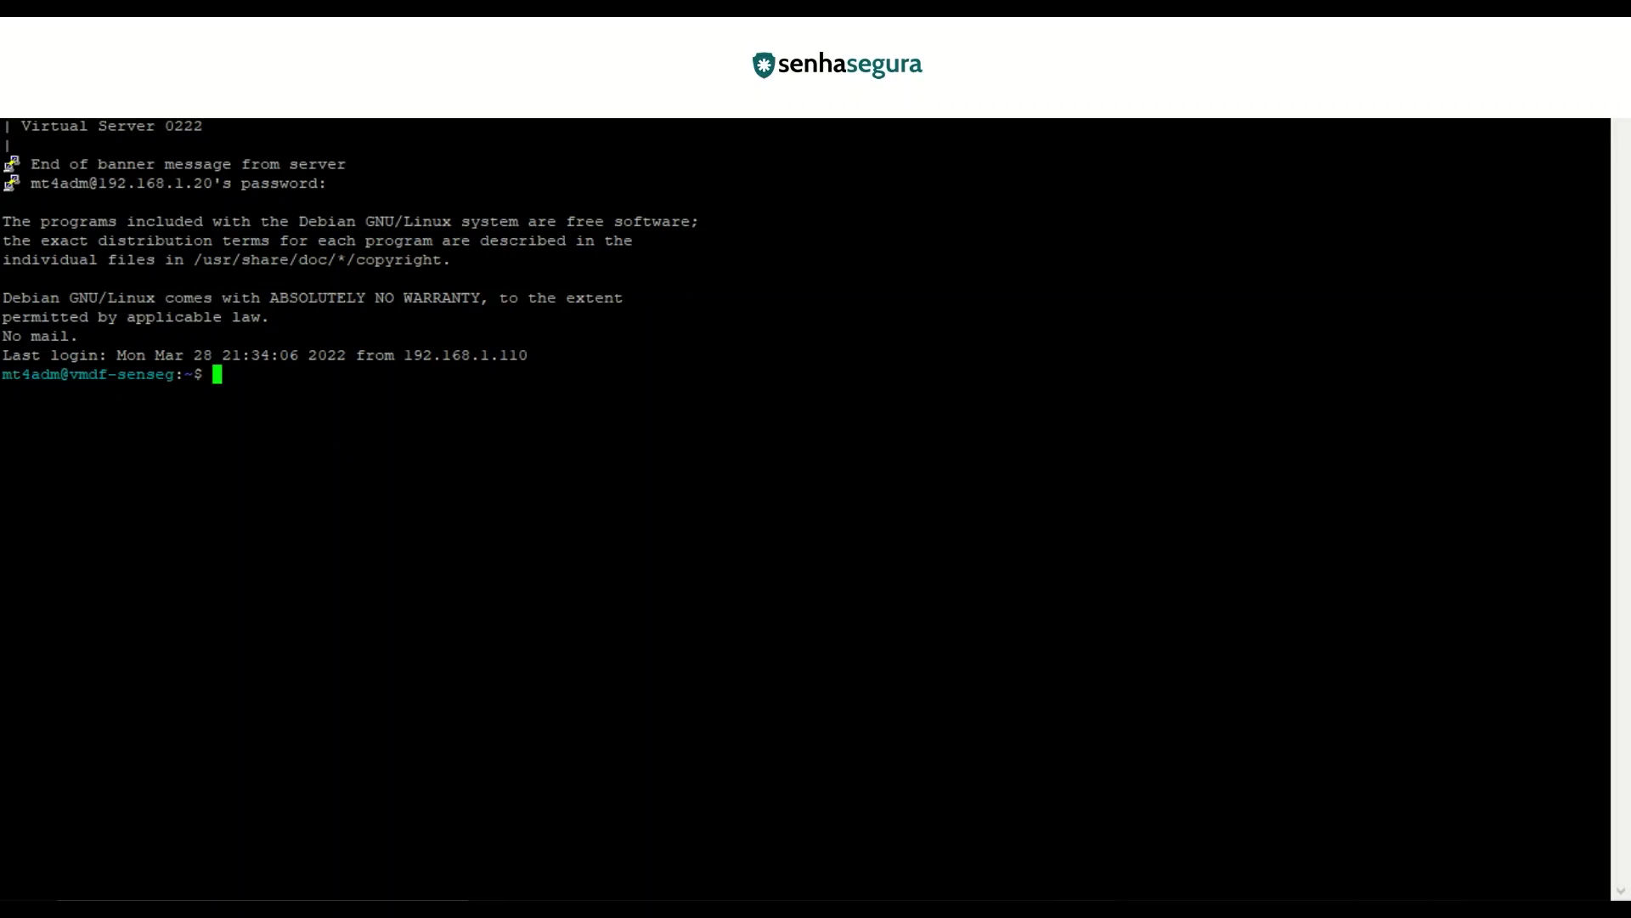
Step: Review the orbit network-connector help, then launch 'sudo orbit network-connector setup'
{"action": "type", "text": "orbit network-connector --help"}
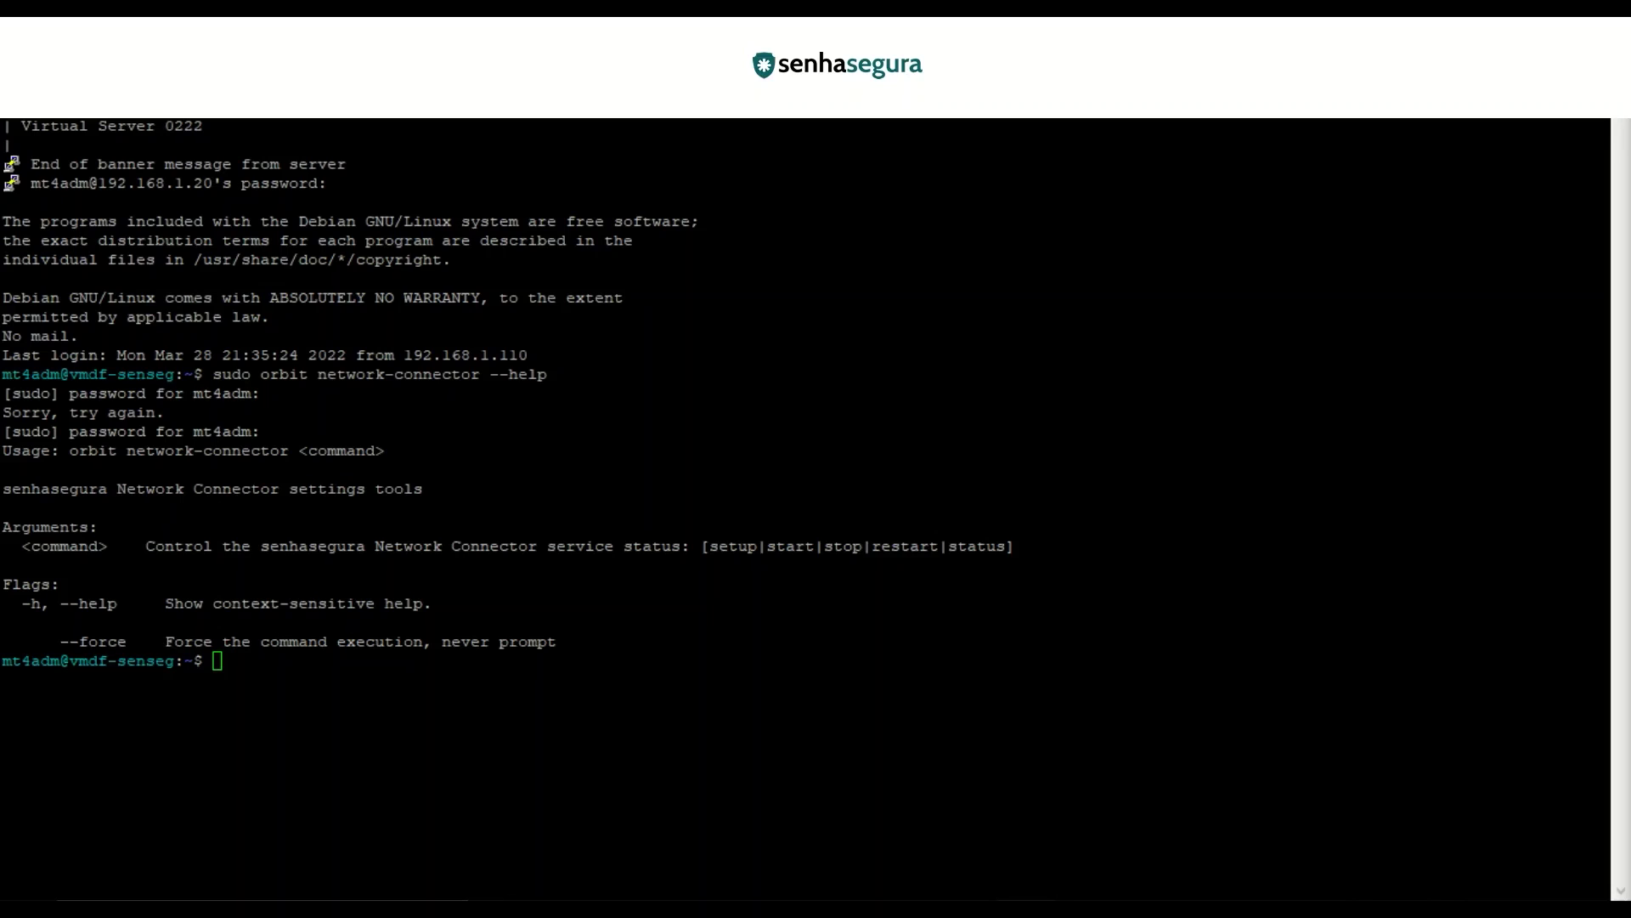
{"action": "type", "text": "sudo orbit network-connector setup"}
{"action": "key", "text": "Return"}
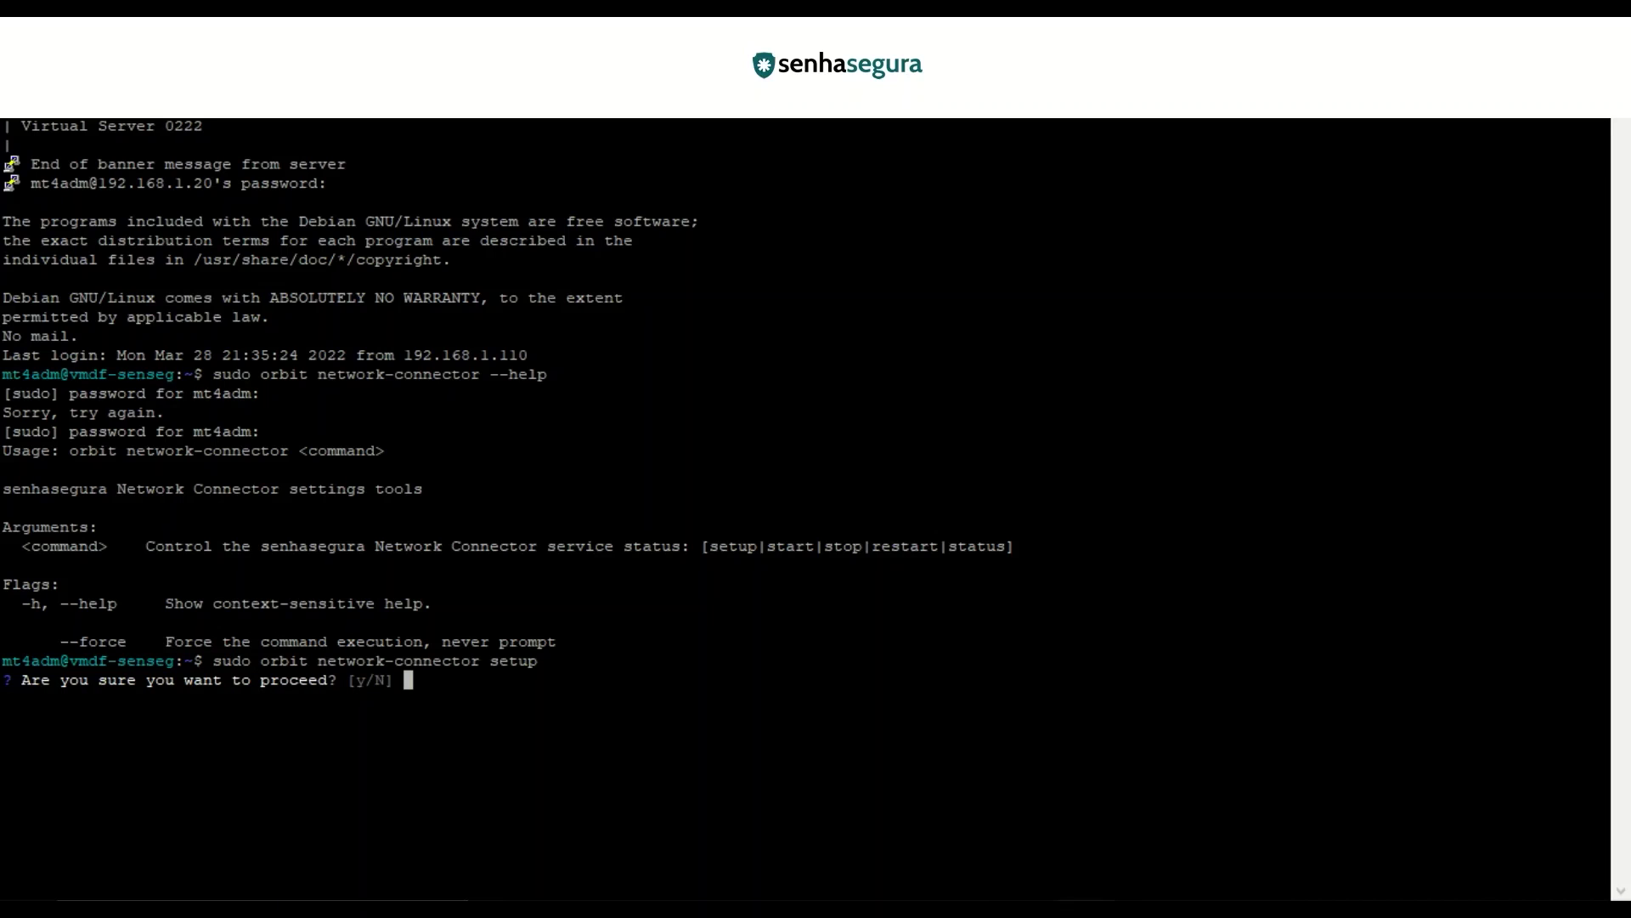
Step: Confirm the setup with 'y' and select the full quoted agent fingerprint from the output
{"action": "type", "text": "y"}
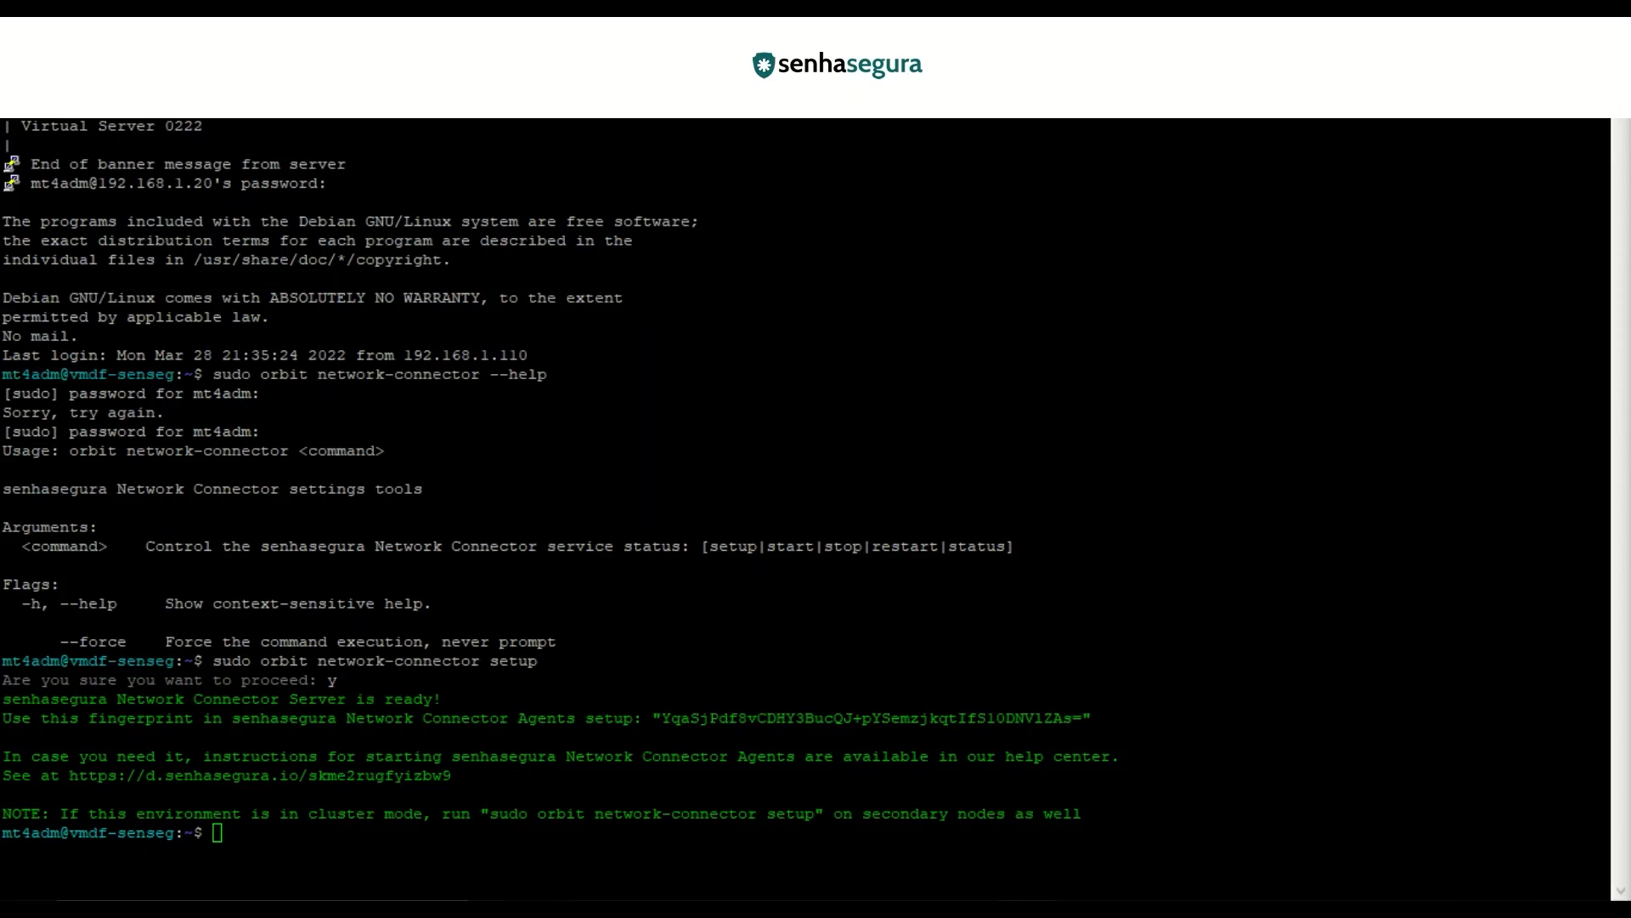
{"action": "left_click_drag", "start_coordinate": [653, 718], "coordinate": [881, 718]}
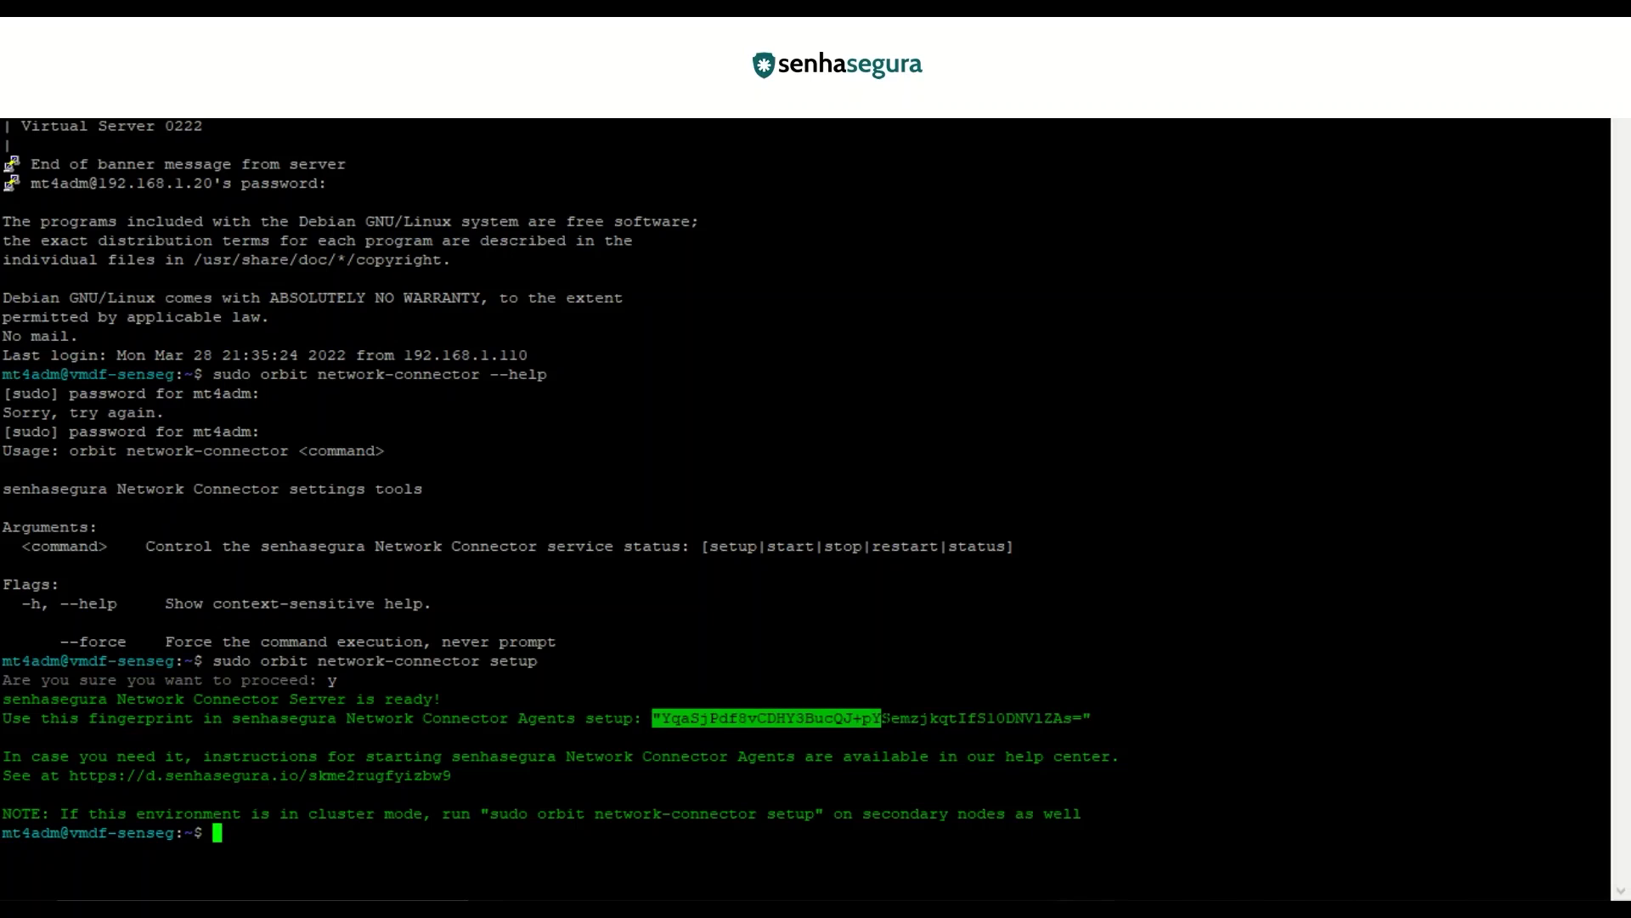
{"action": "left_click_drag", "start_coordinate": [881, 718], "coordinate": [1091, 718]}
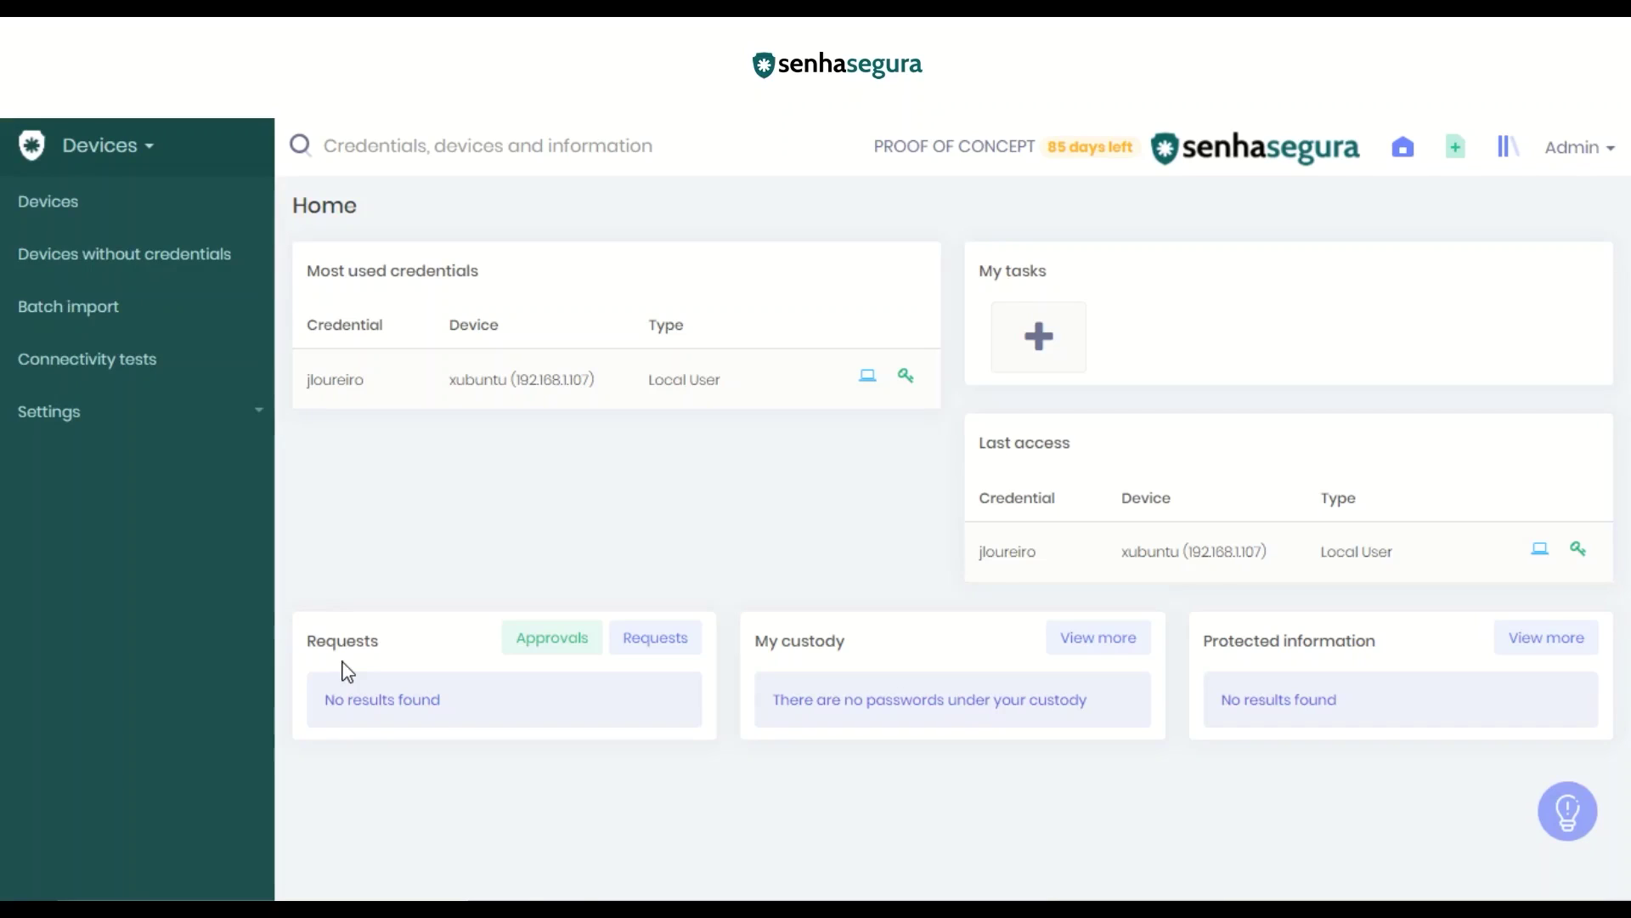
Step: Go to Settings > Network connector > Connectors and edit the 'senhasegura self-managed' connector
{"action": "left_click", "coordinate": [191, 425]}
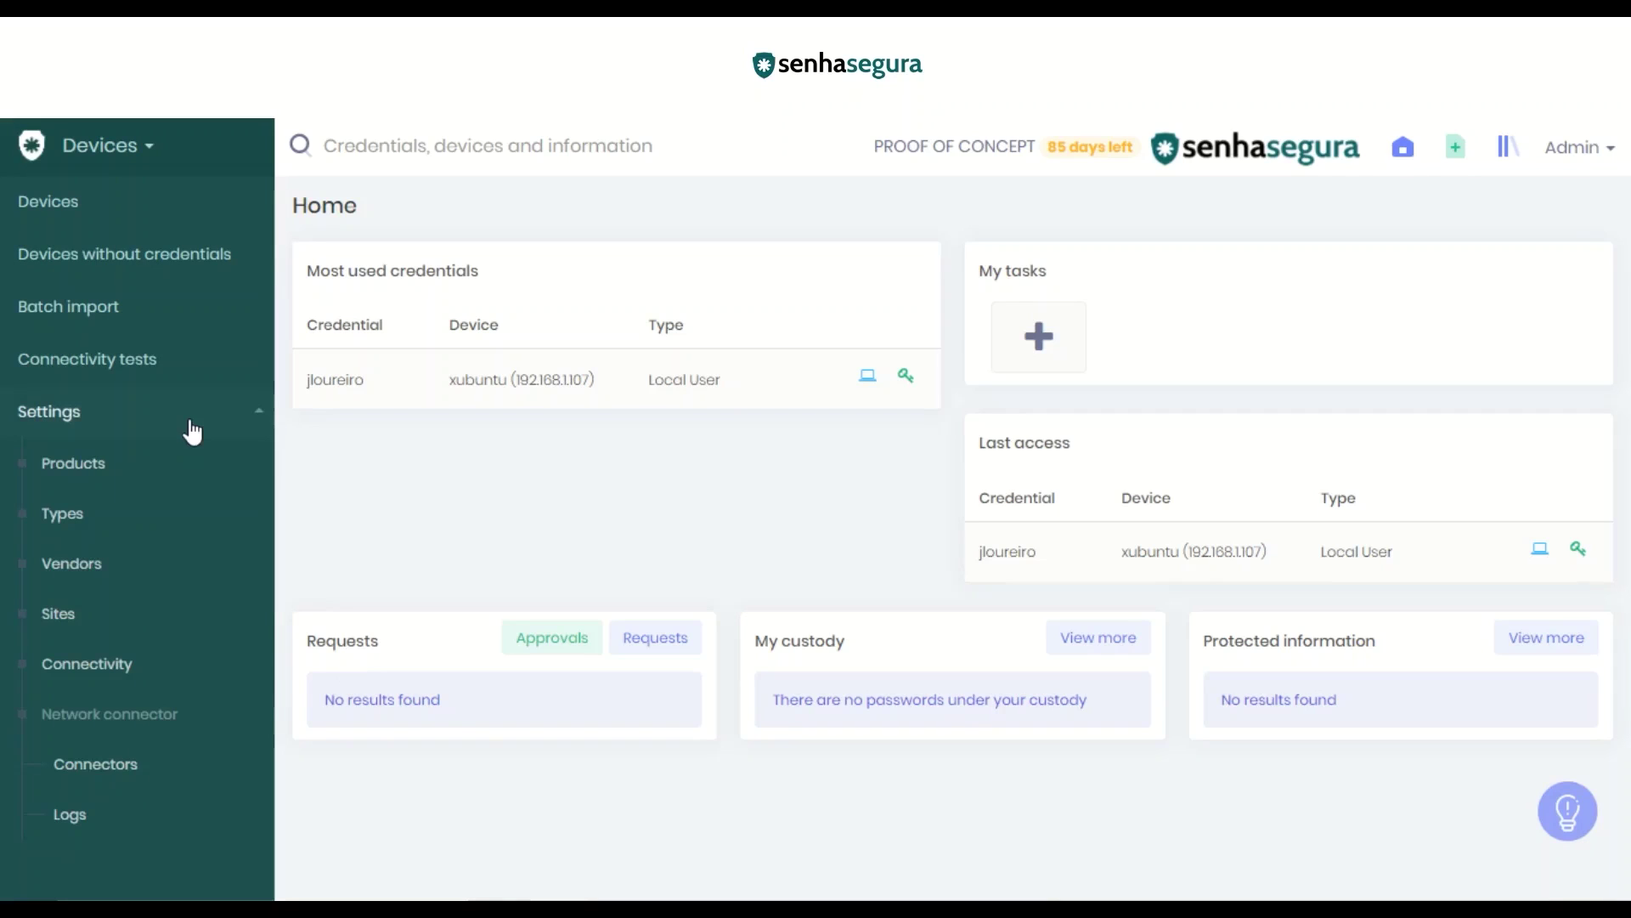
{"action": "left_click", "coordinate": [146, 767]}
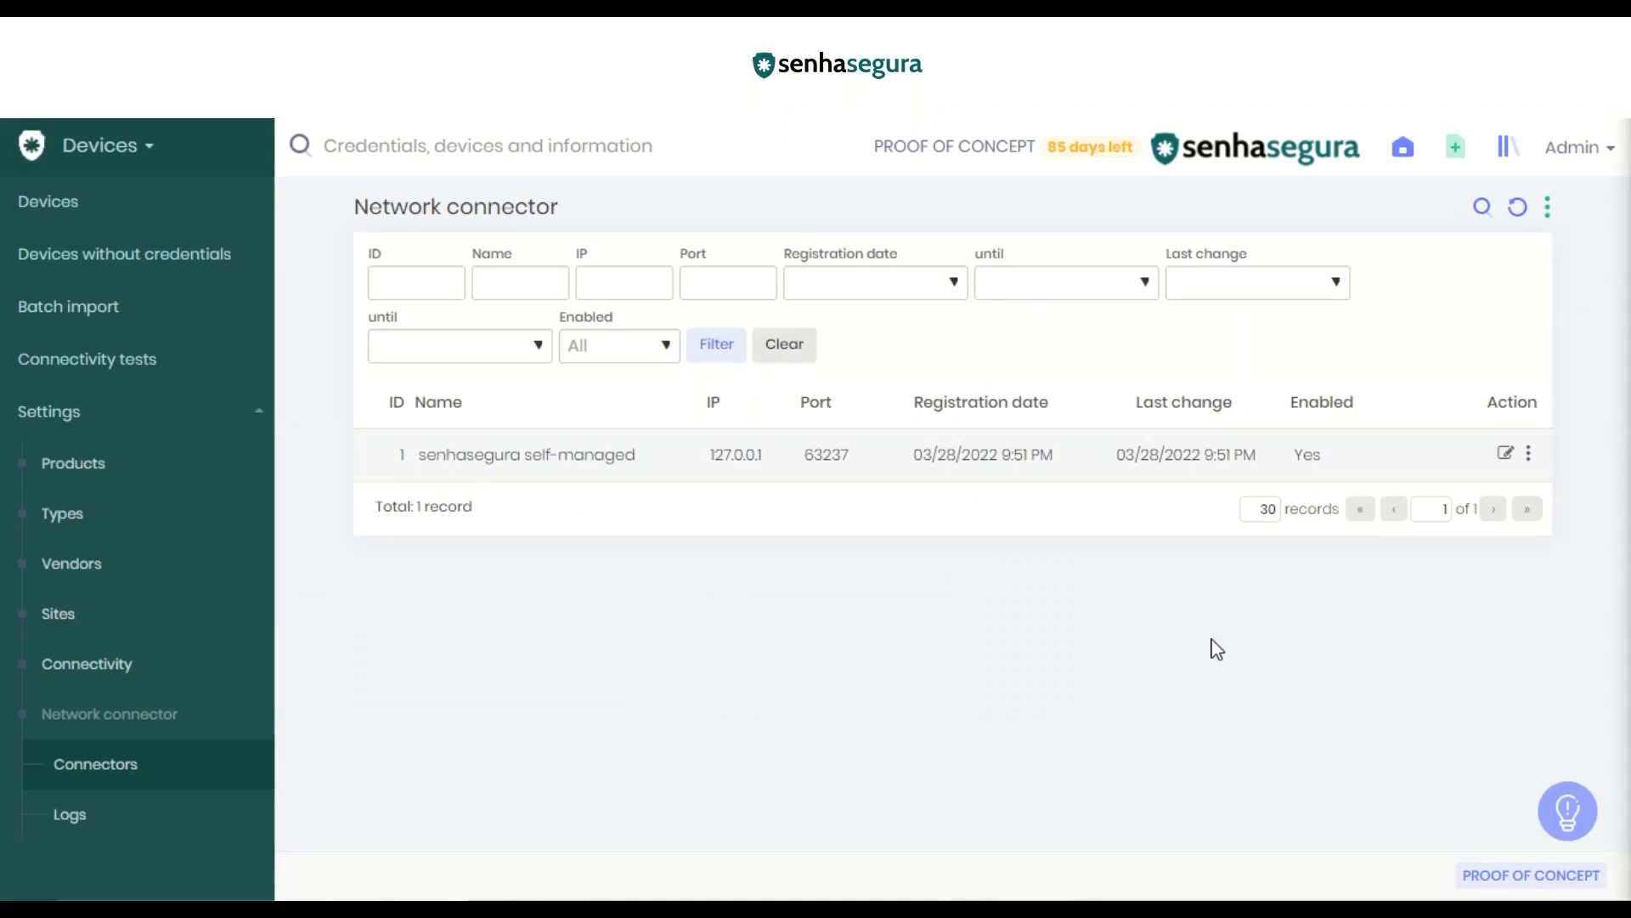
{"action": "left_click", "coordinate": [1504, 457]}
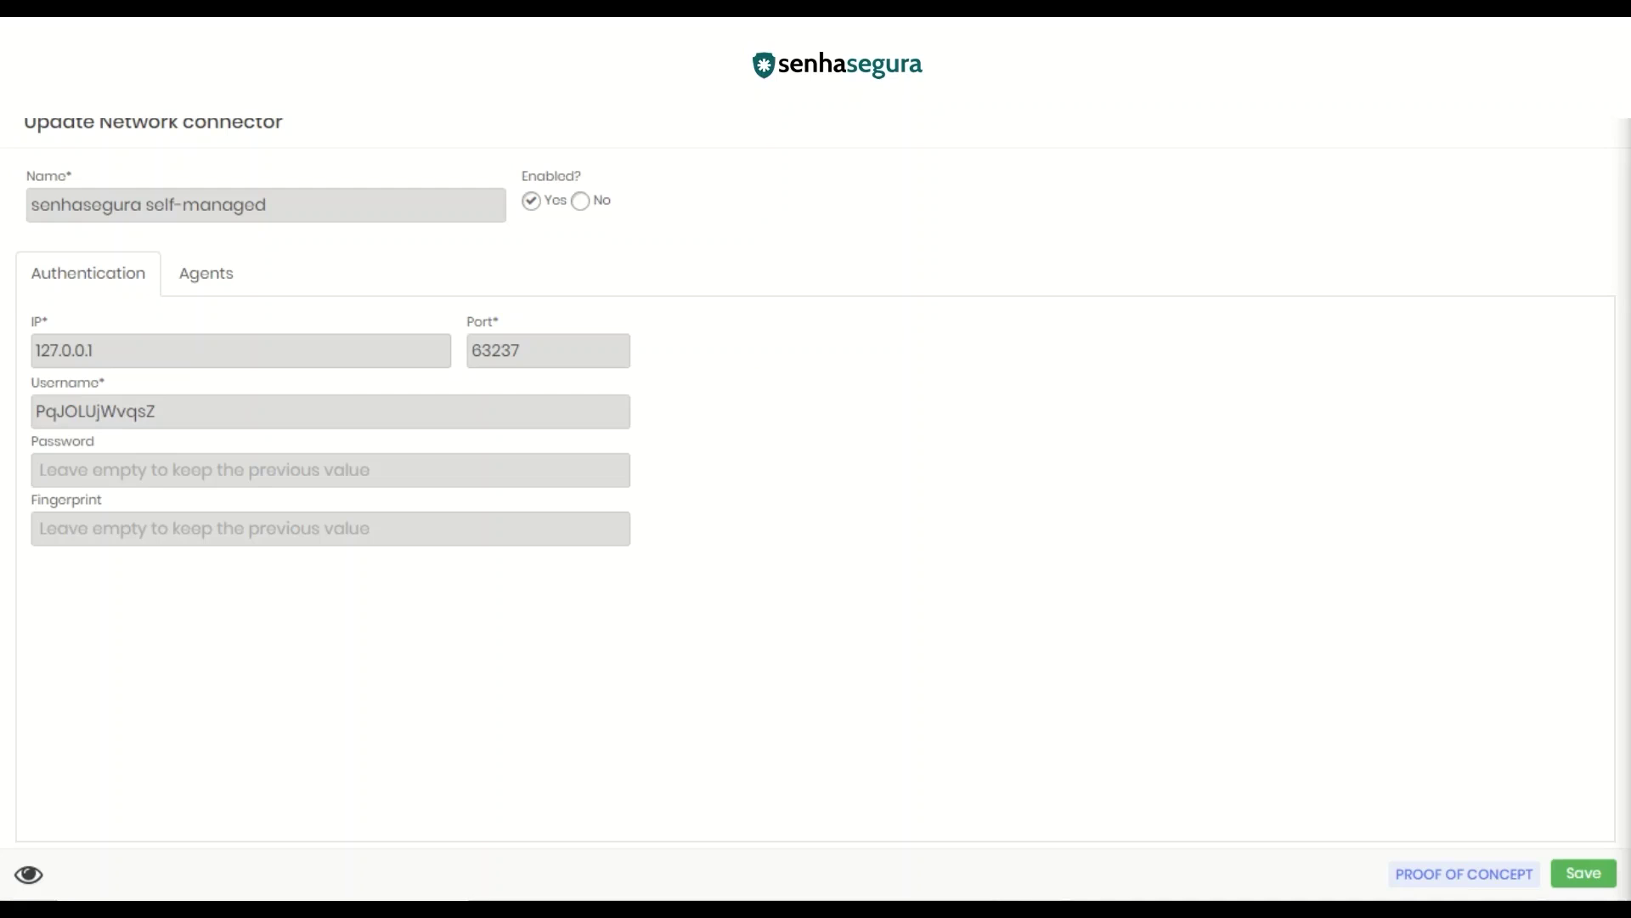
Step: Keep the xubuntu agent on port 30001 in Agents, delete the empty row, and save
{"action": "left_click", "coordinate": [208, 294]}
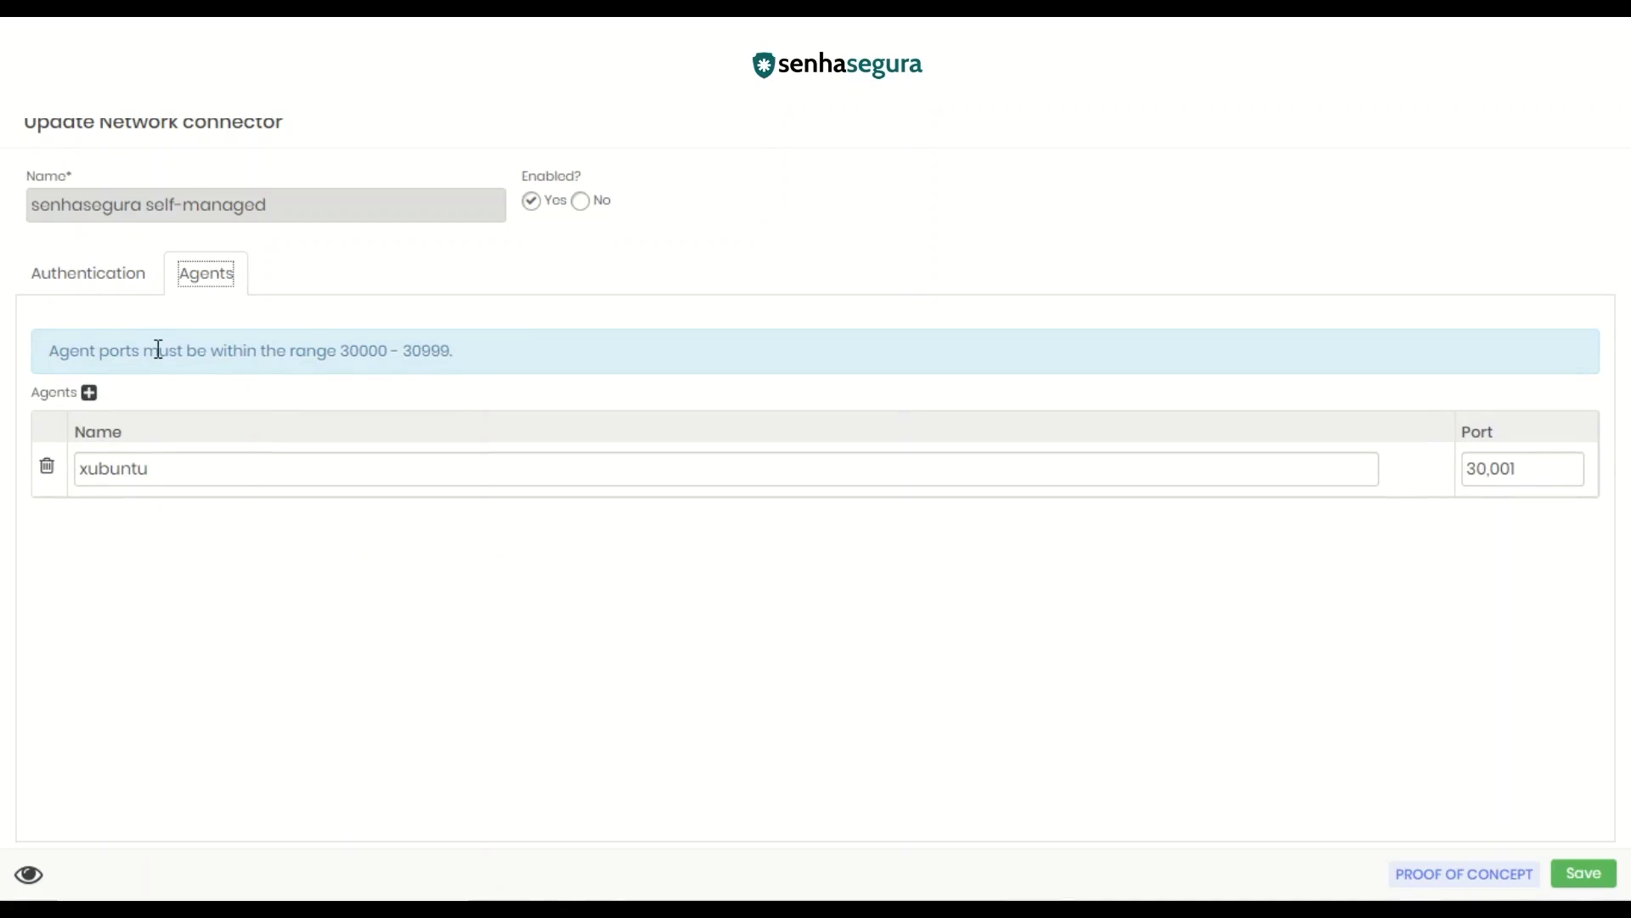
{"action": "left_click", "coordinate": [89, 394]}
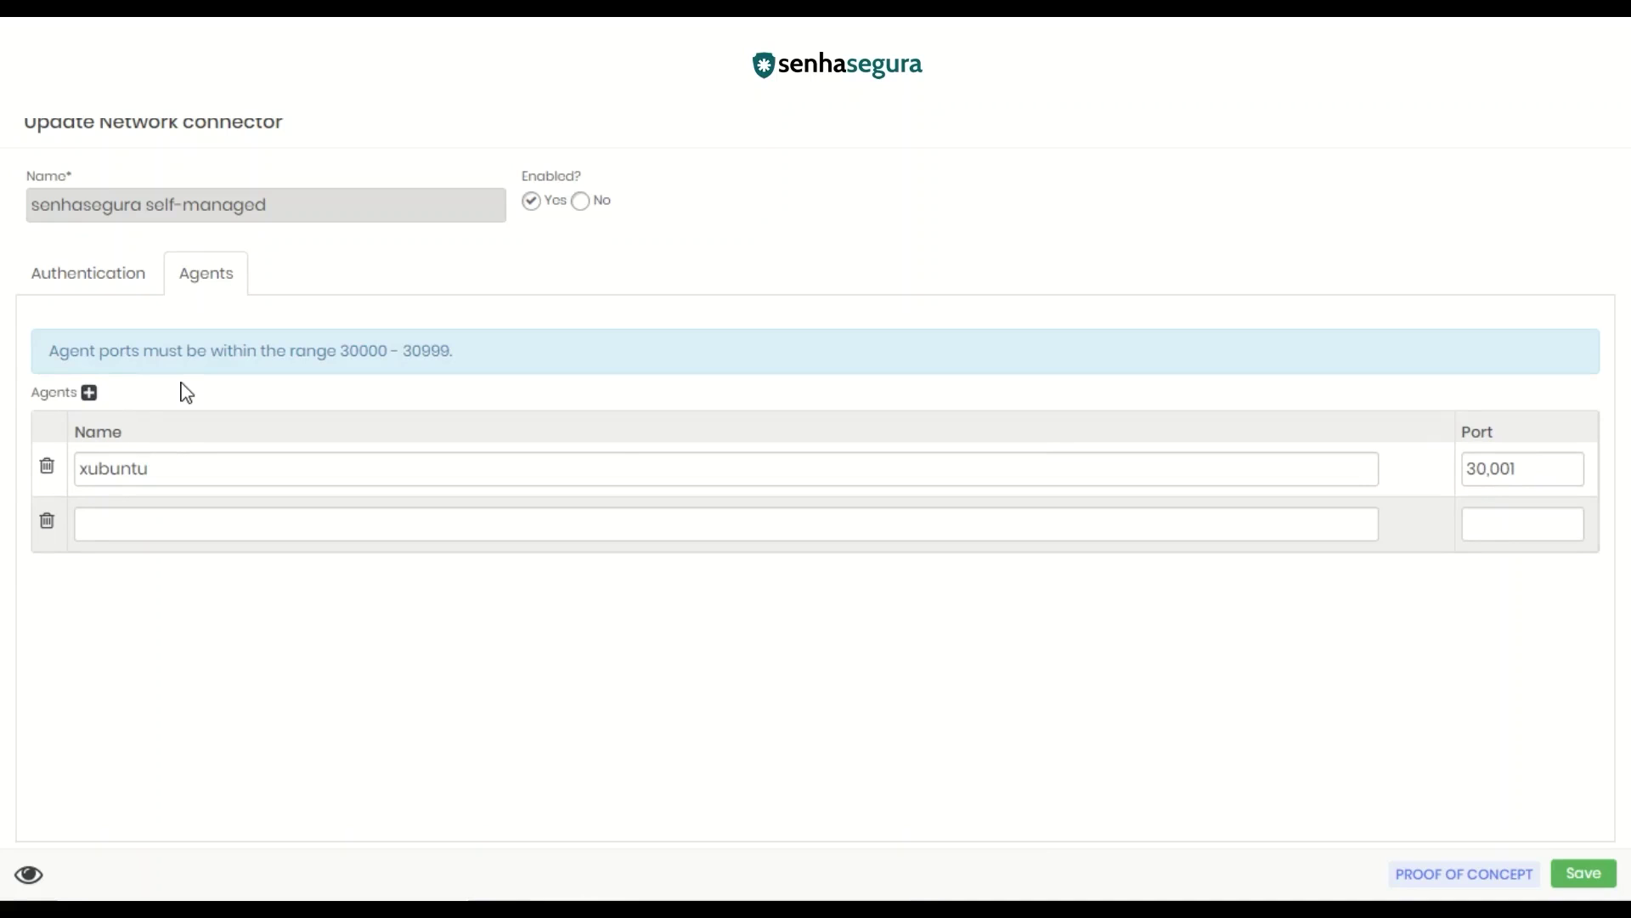
{"action": "double_click", "coordinate": [170, 468]}
{"action": "double_click", "coordinate": [1518, 472]}
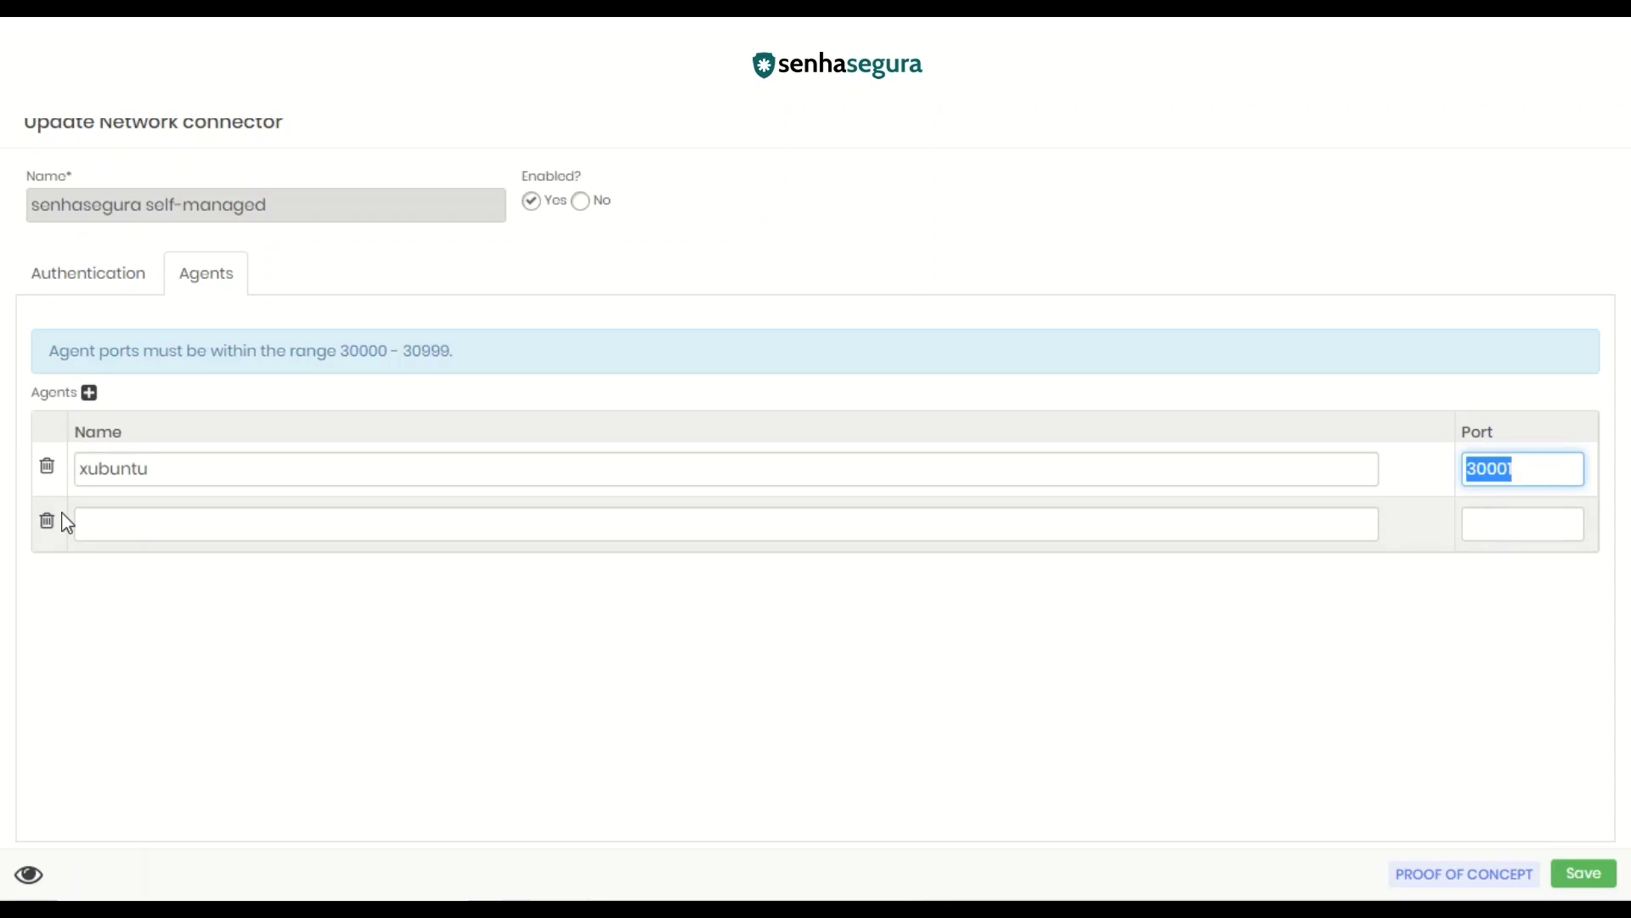
{"action": "left_click", "coordinate": [47, 520]}
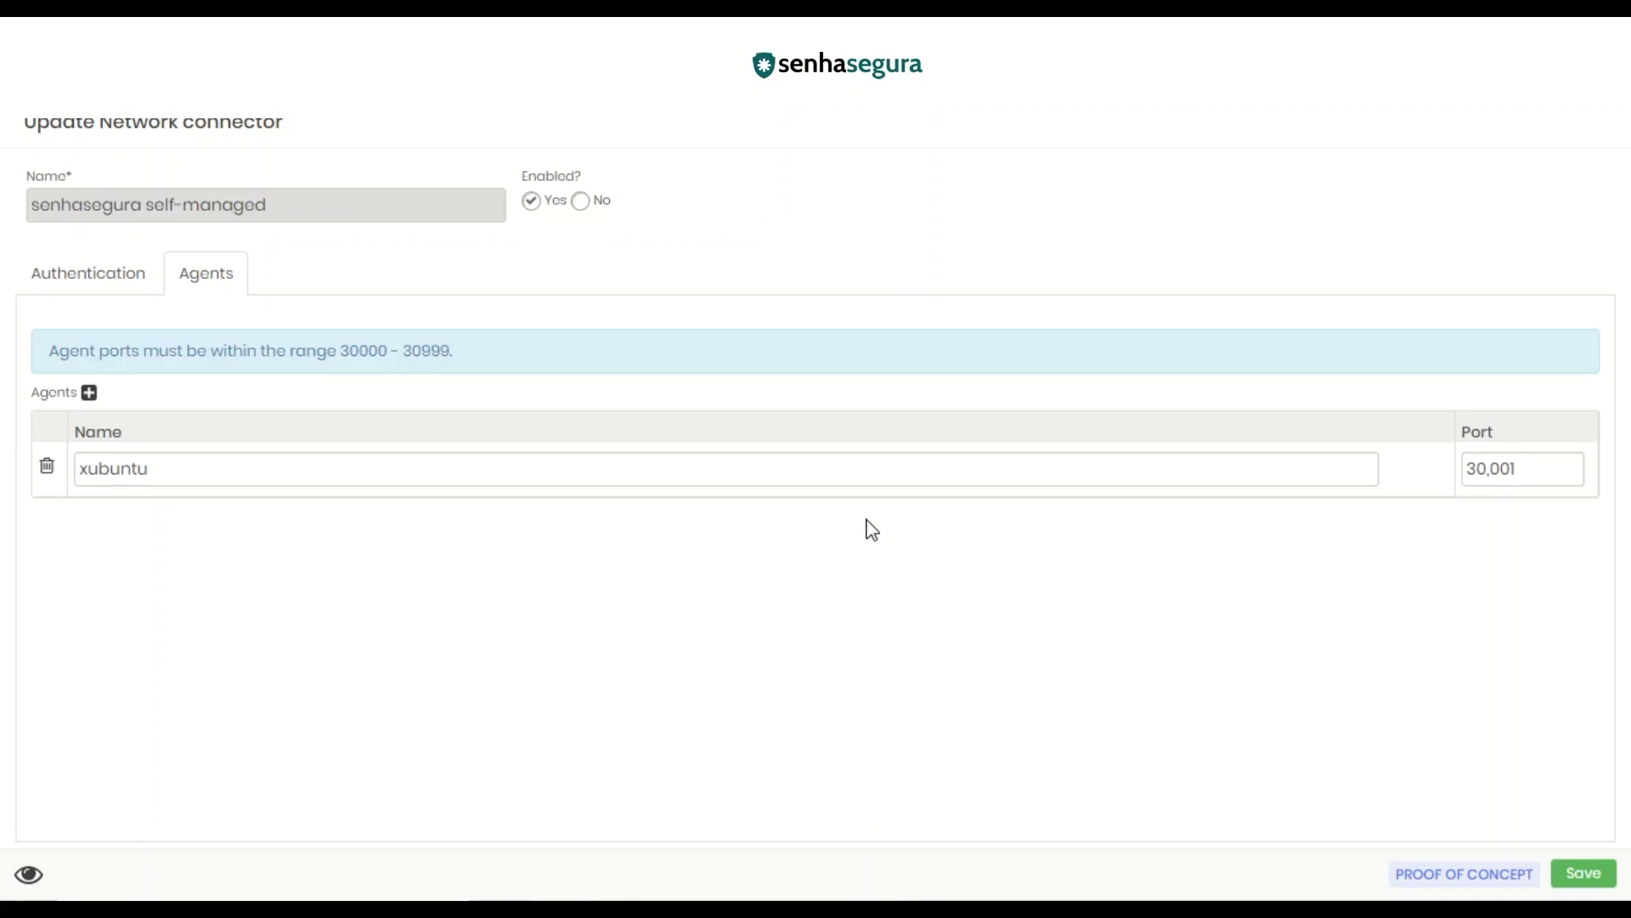
{"action": "left_click", "coordinate": [1583, 872]}
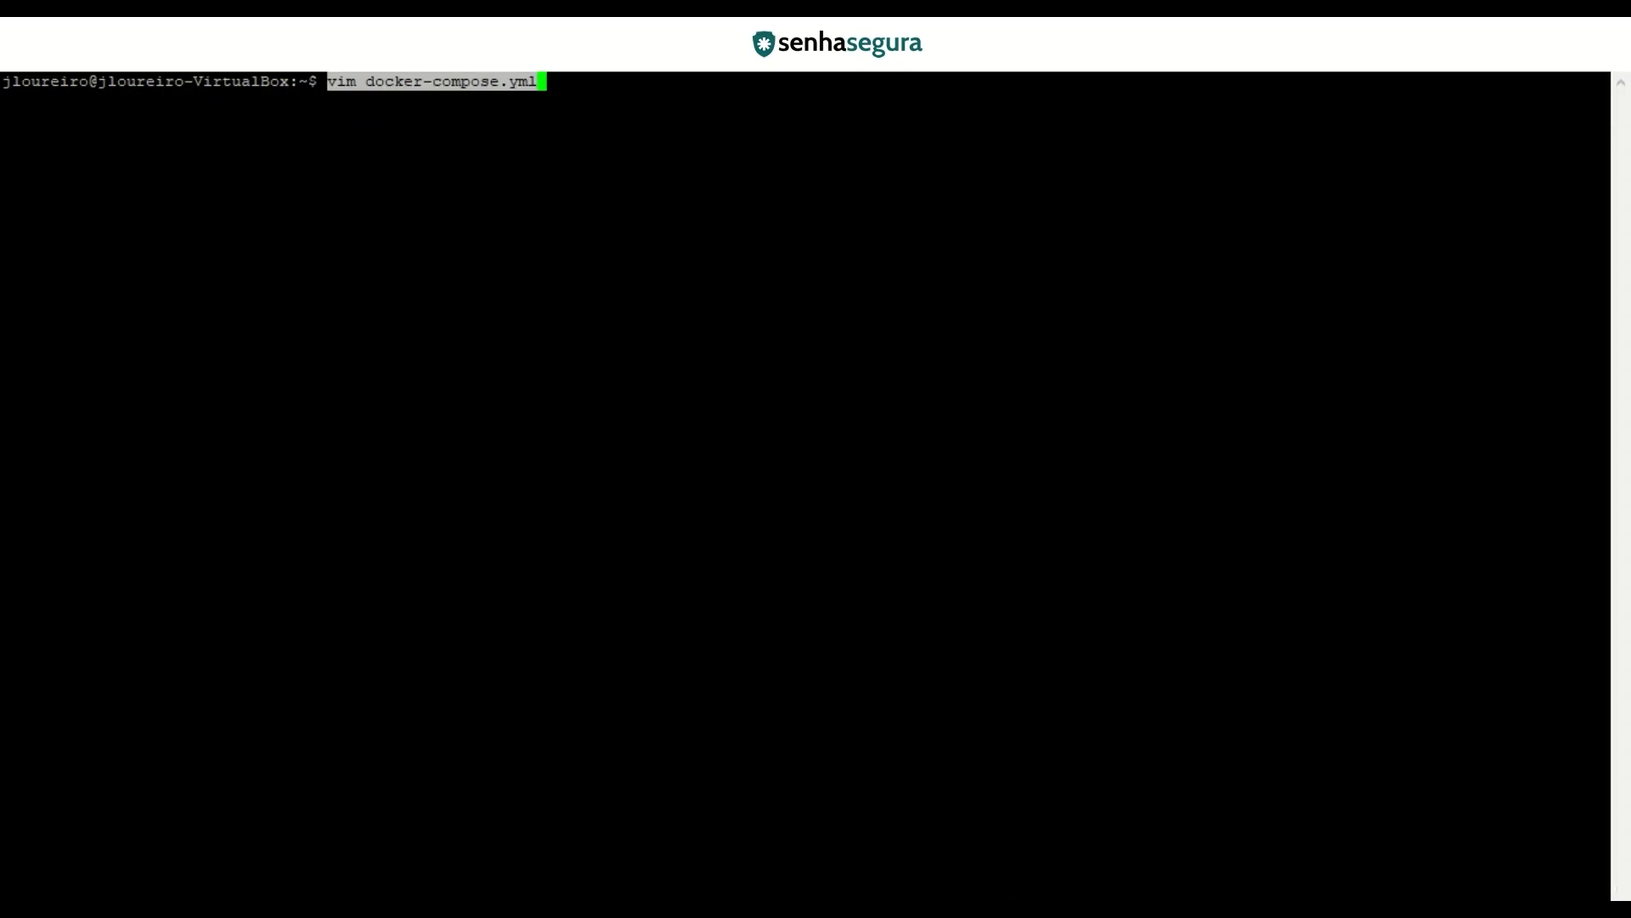
Step: Open docker-compose.yml in vim and move to the x-network-connector-agent-variables section
{"action": "key", "text": "Return"}
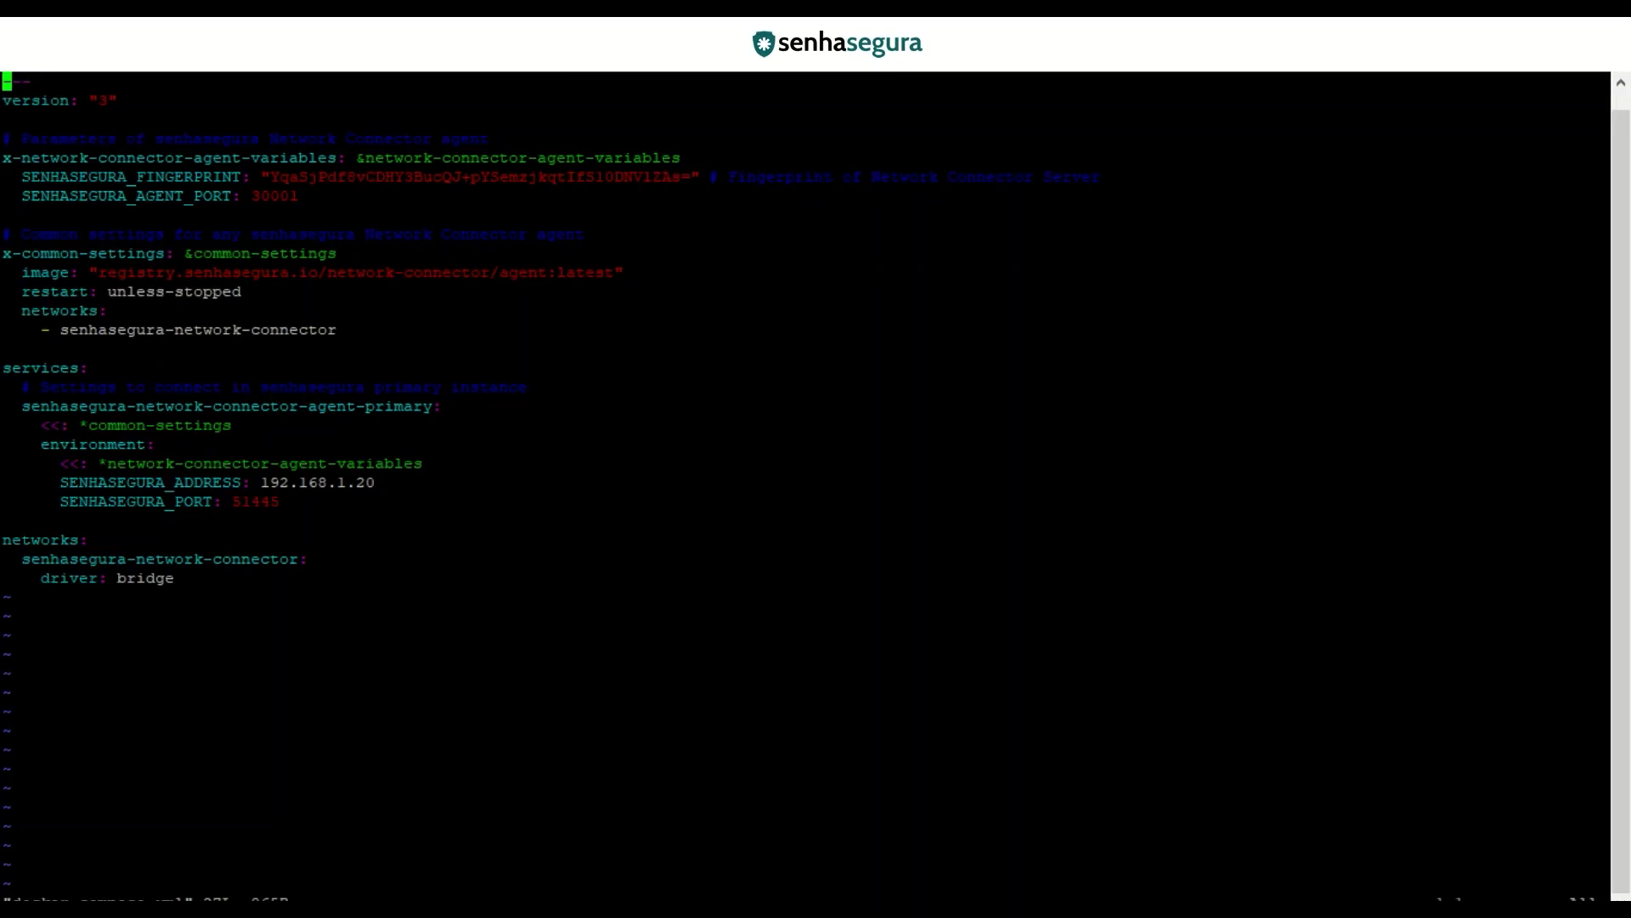
{"action": "key", "text": "Down"}
{"action": "key", "text": "Down"}
{"action": "key", "text": "Down"}
{"action": "key", "text": "Right"}
{"action": "scroll", "coordinate": [815, 484], "scroll_direction": "up", "scroll_amount": 1}
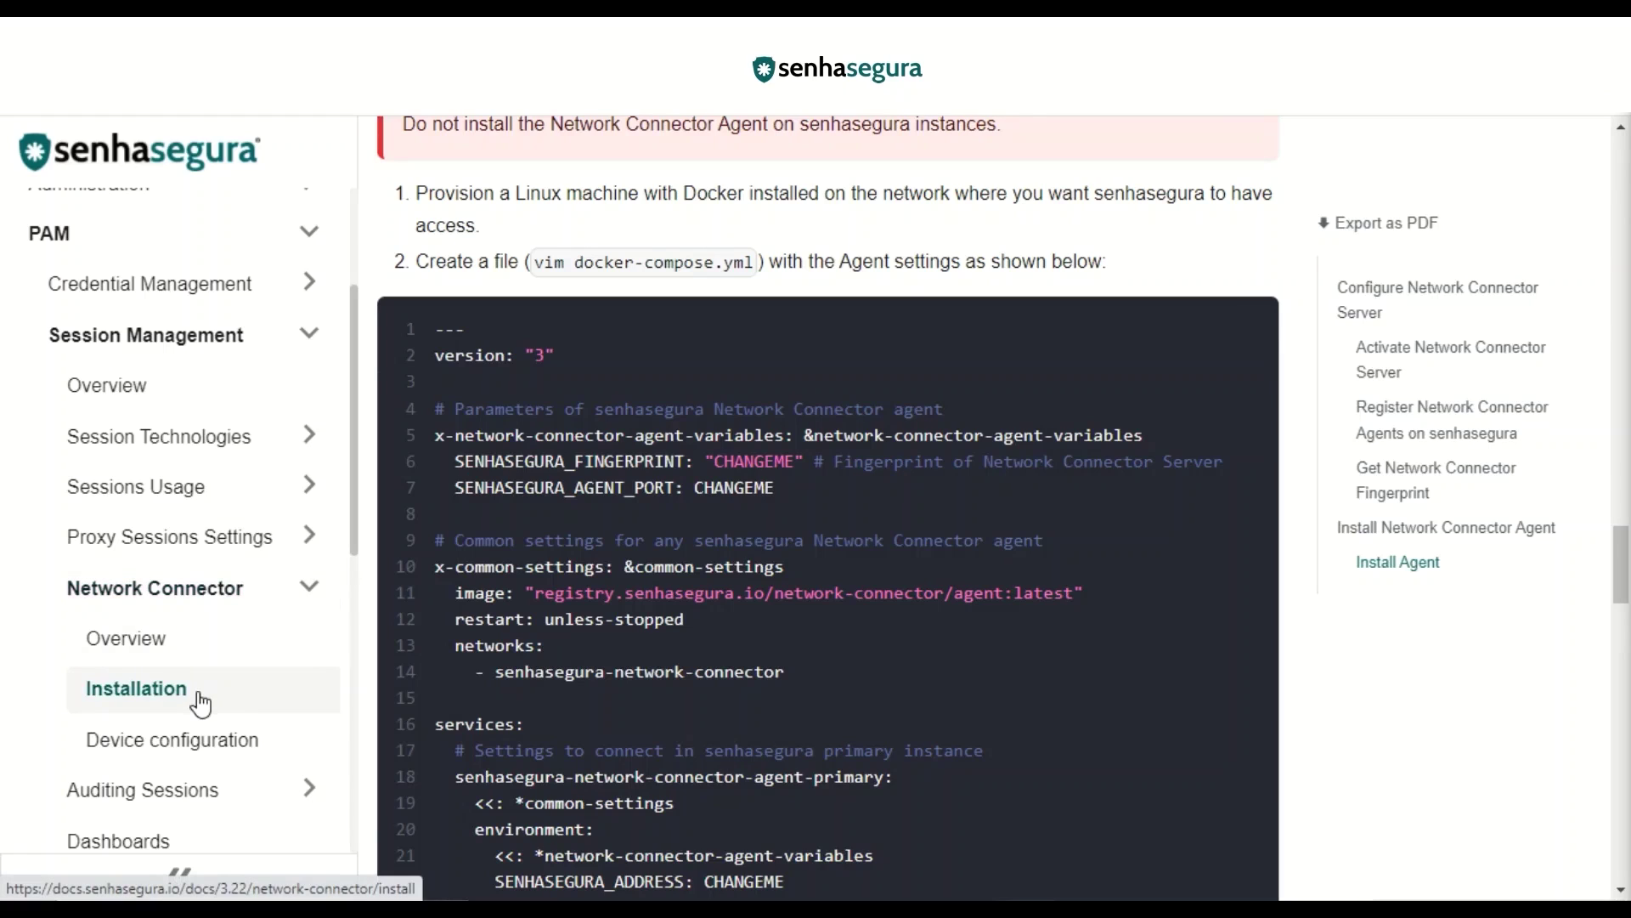
Step: Highlight the SENHASEGURA_FINGERPRINT, SENHASEGURA_AGENT_PORT and SENHASEGURA_ADDRESS fields on the Installation page
{"action": "mouse_move", "coordinate": [1239, 338]}
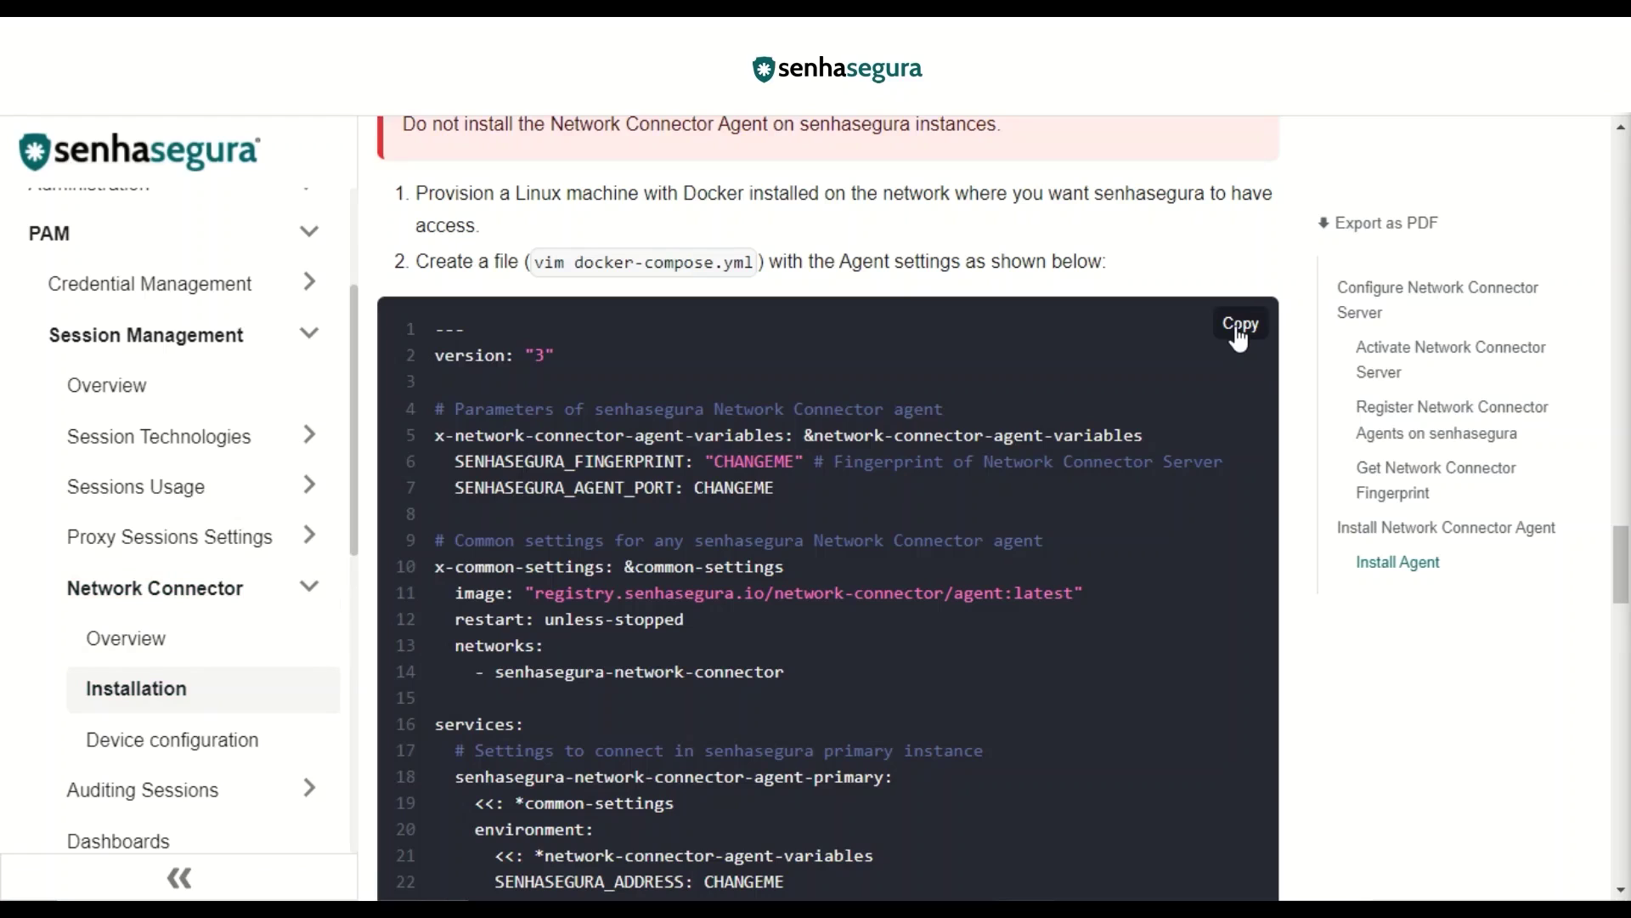
{"action": "scroll", "coordinate": [739, 632], "scroll_direction": "down", "scroll_amount": 10}
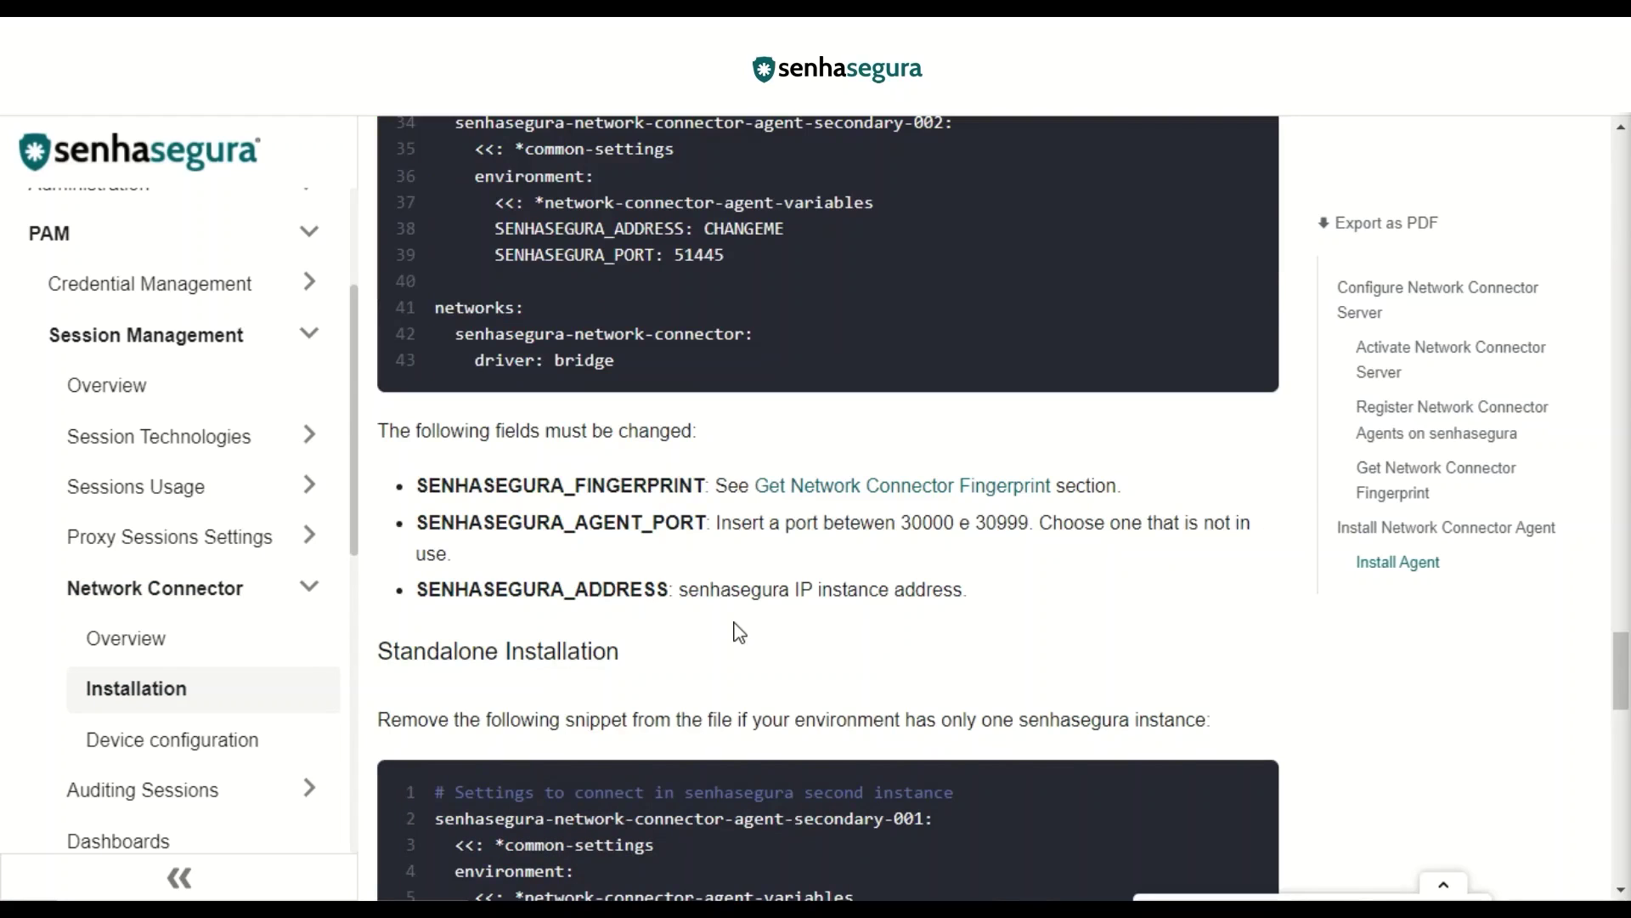
{"action": "left_click_drag", "start_coordinate": [416, 491], "coordinate": [581, 495]}
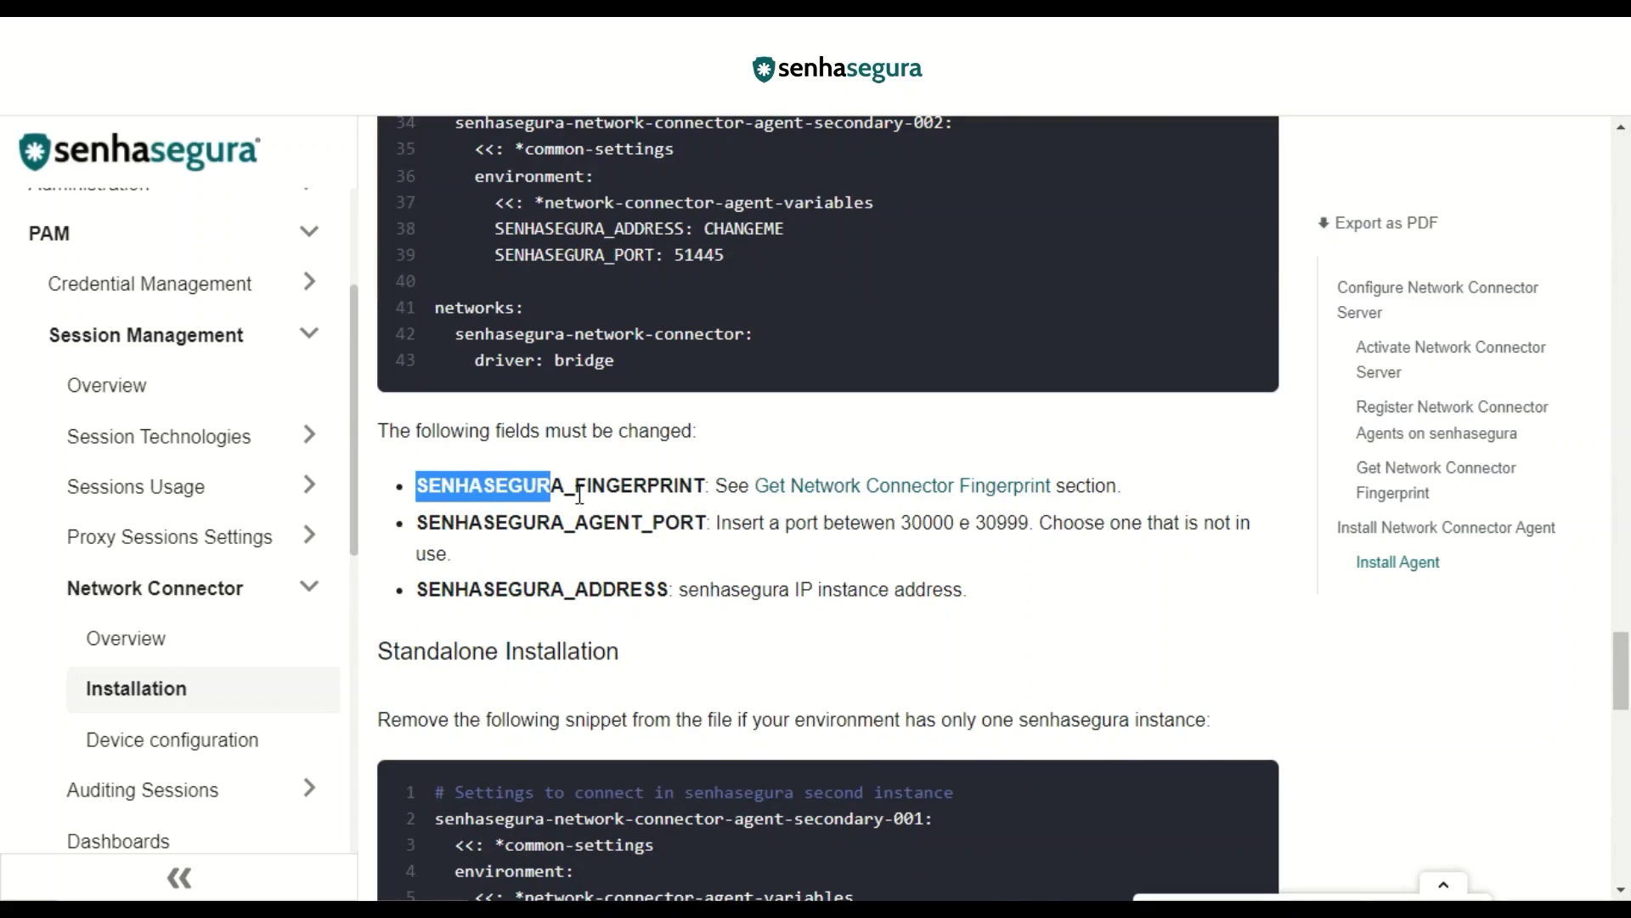
{"action": "left_click_drag", "start_coordinate": [416, 525], "coordinate": [700, 528]}
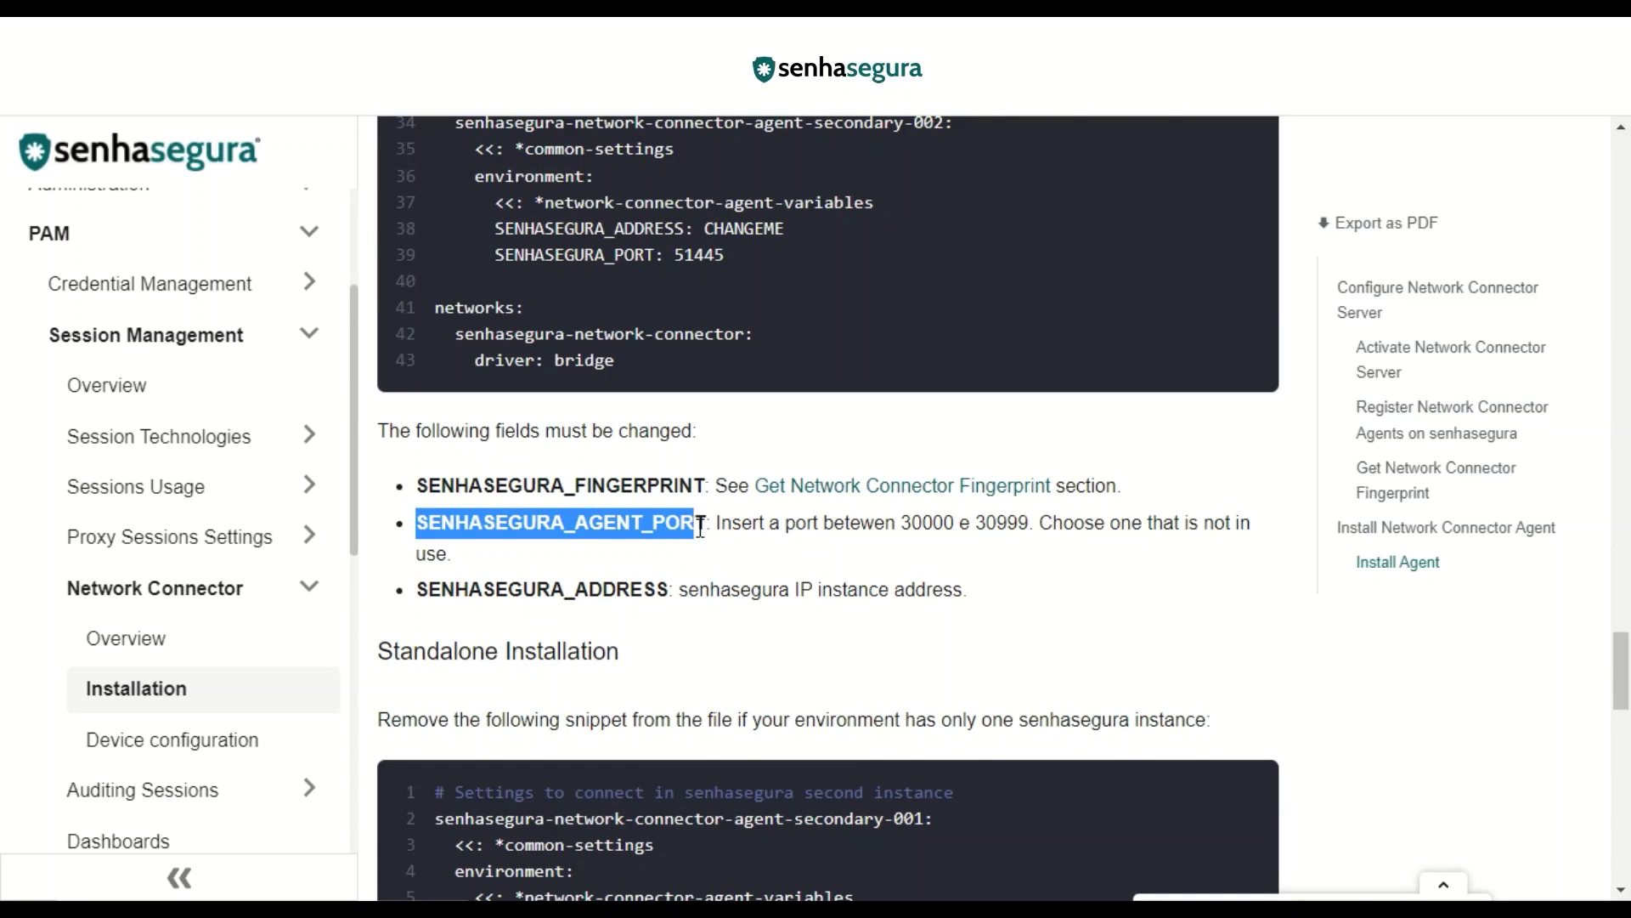
{"action": "left_click_drag", "start_coordinate": [417, 590], "coordinate": [559, 605]}
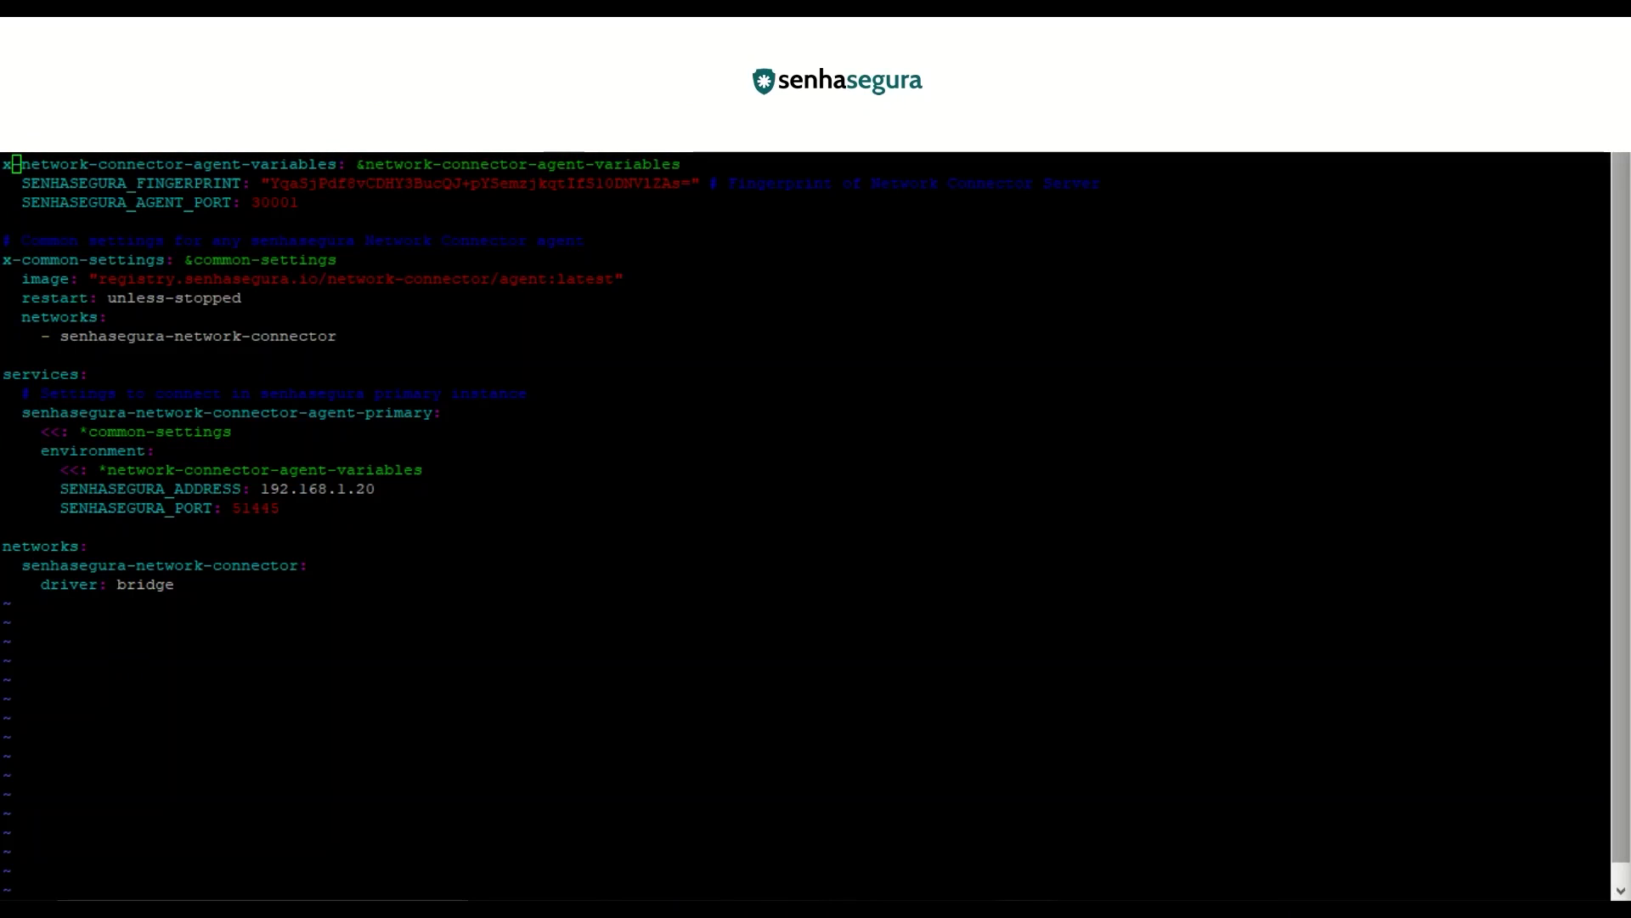
Step: Return focus to the vim session editing docker-compose.yml
{"action": "key", "text": "alt+Tab"}
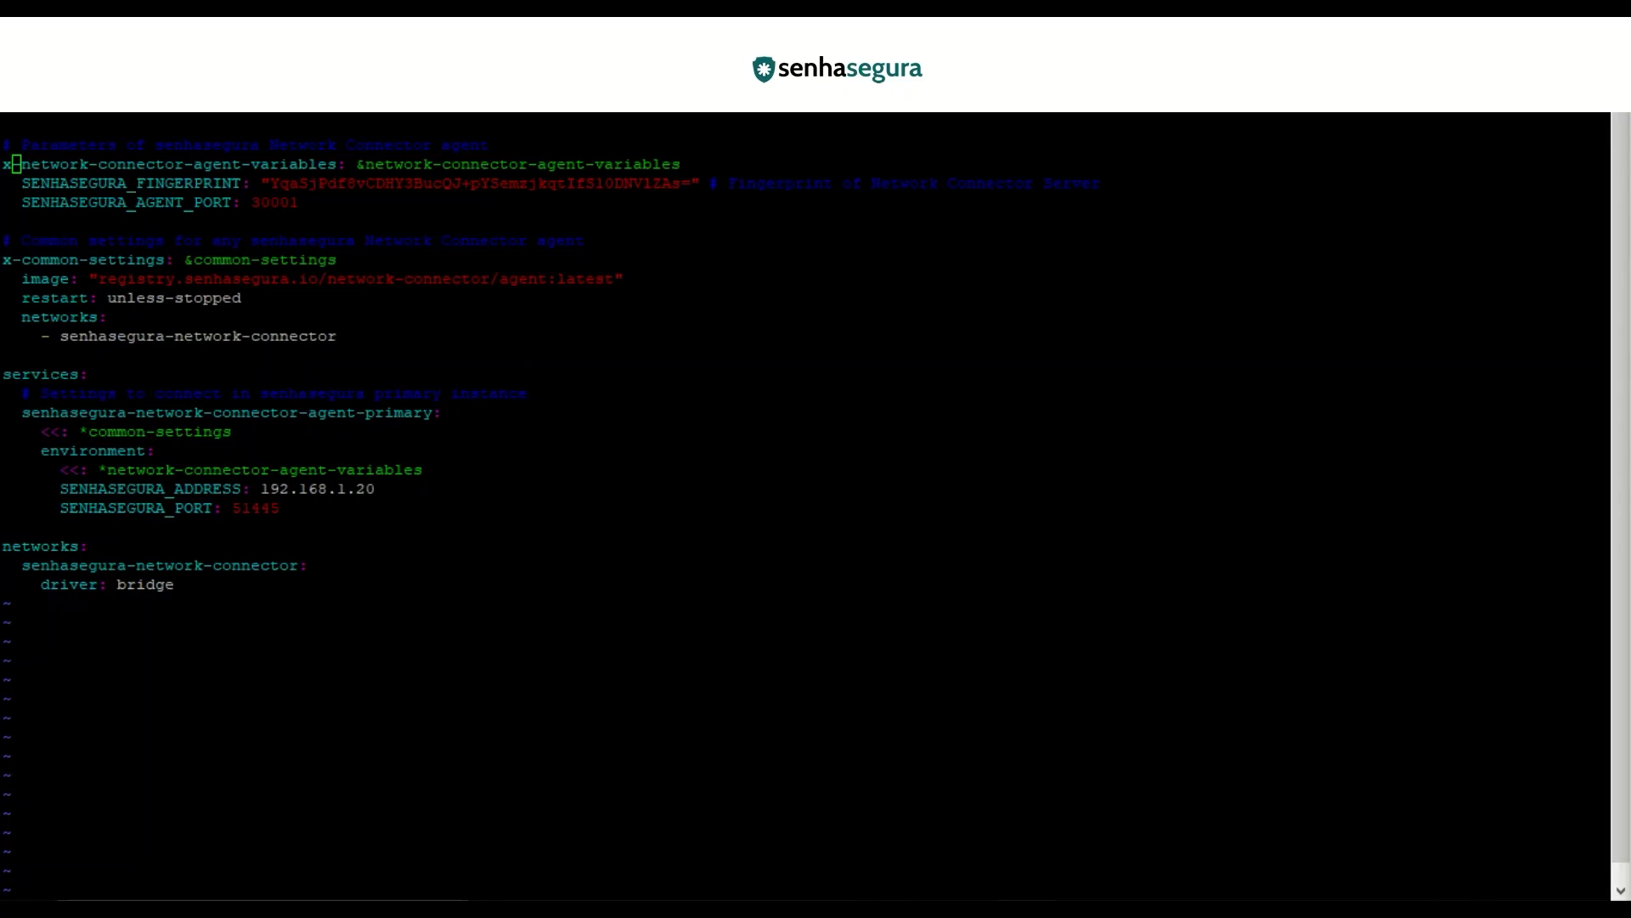
Step: Save and quit vim with :wq, then run 'sudo docker-compose up -d' with the sudo password
{"action": "type", "text": ":wq"}
{"action": "key", "text": "Return"}
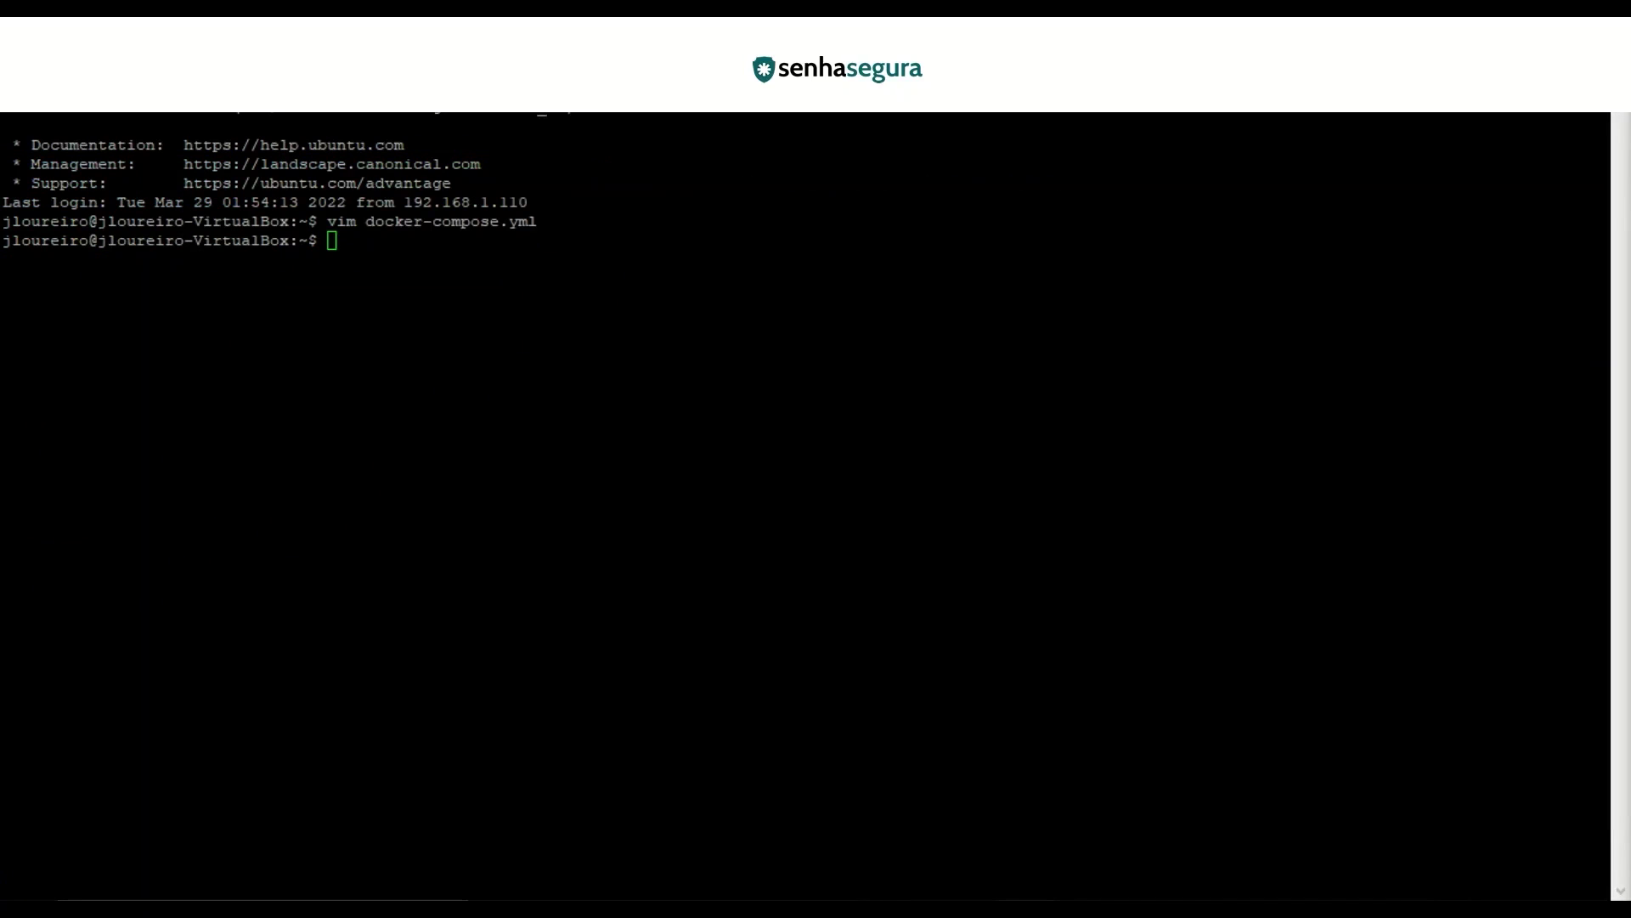
{"action": "right_click", "coordinate": [465, 246]}
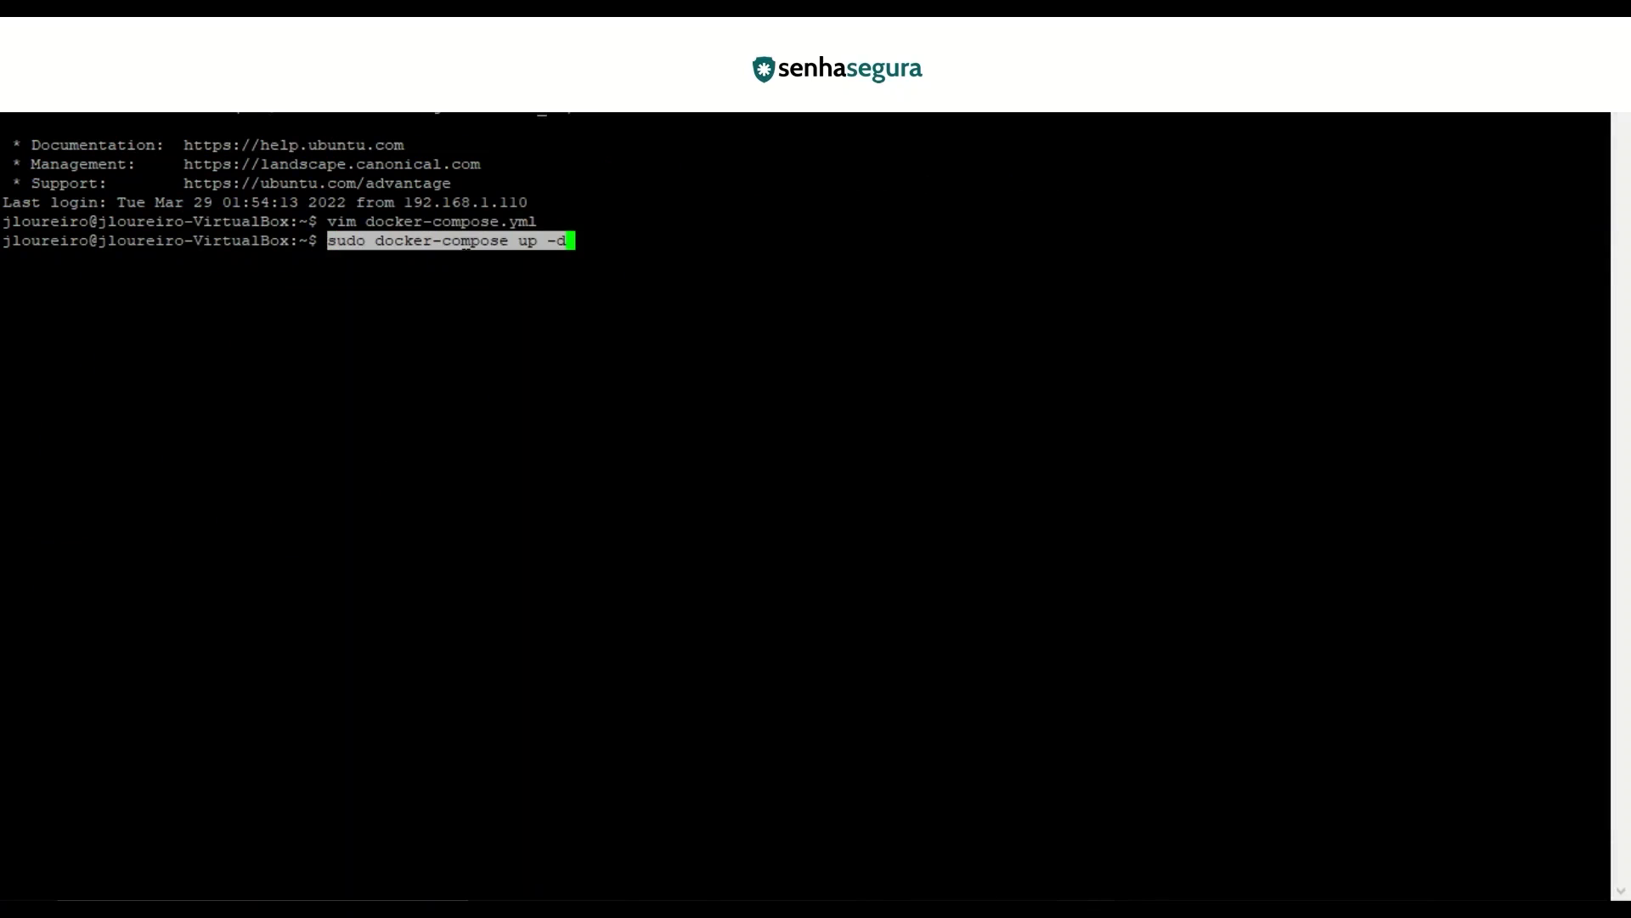
{"action": "key", "text": "Return"}
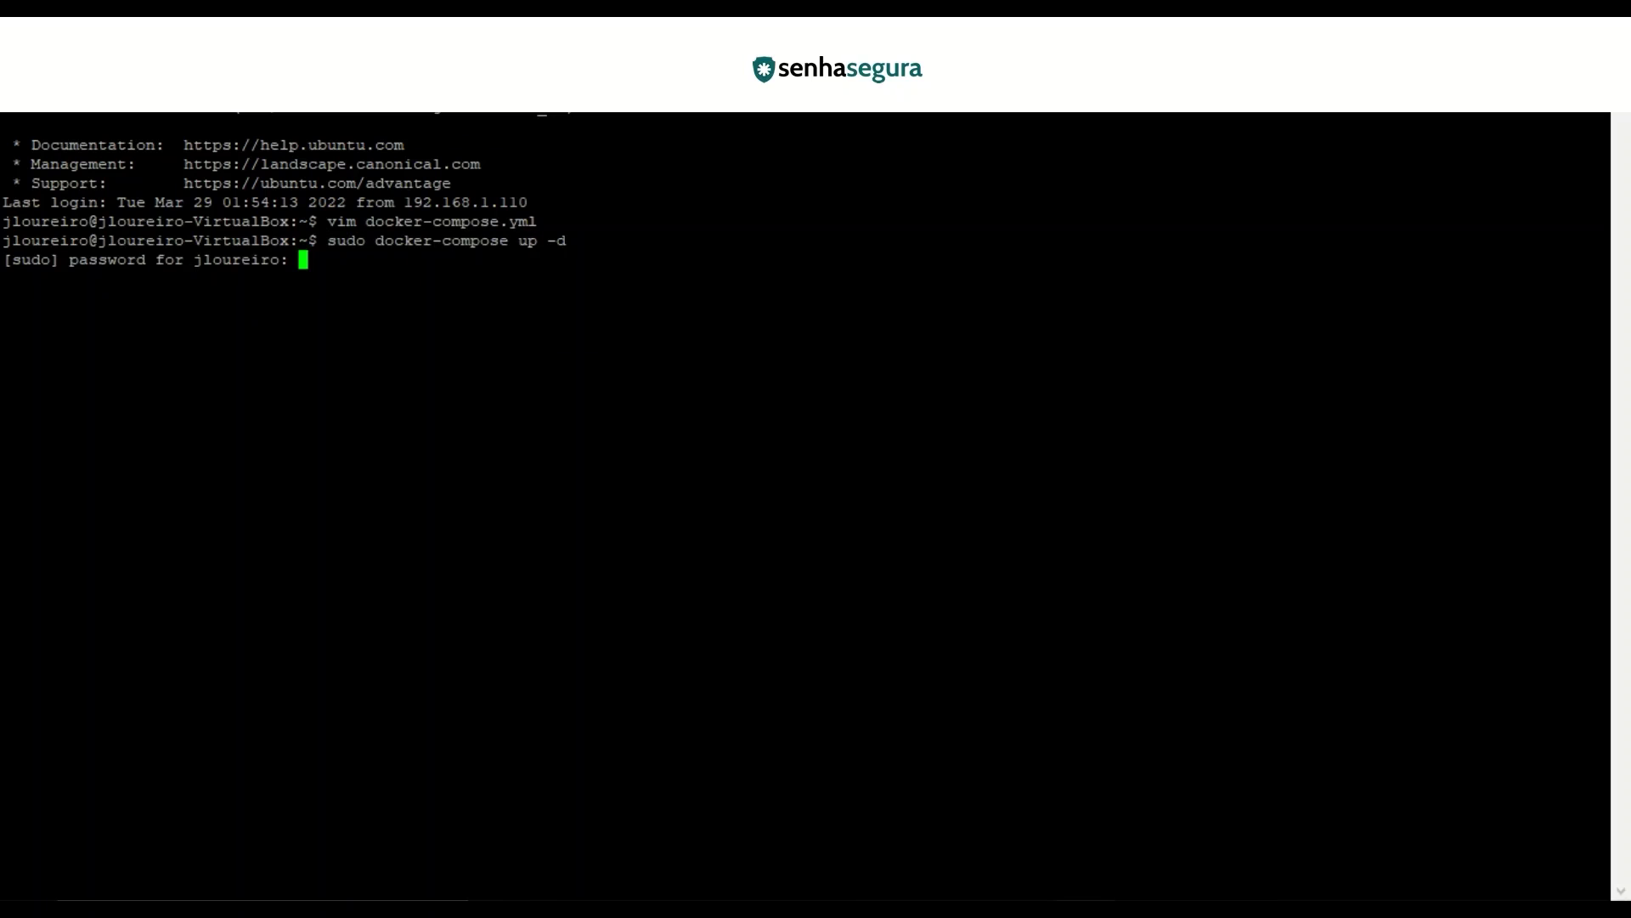
{"action": "key", "text": "Return"}
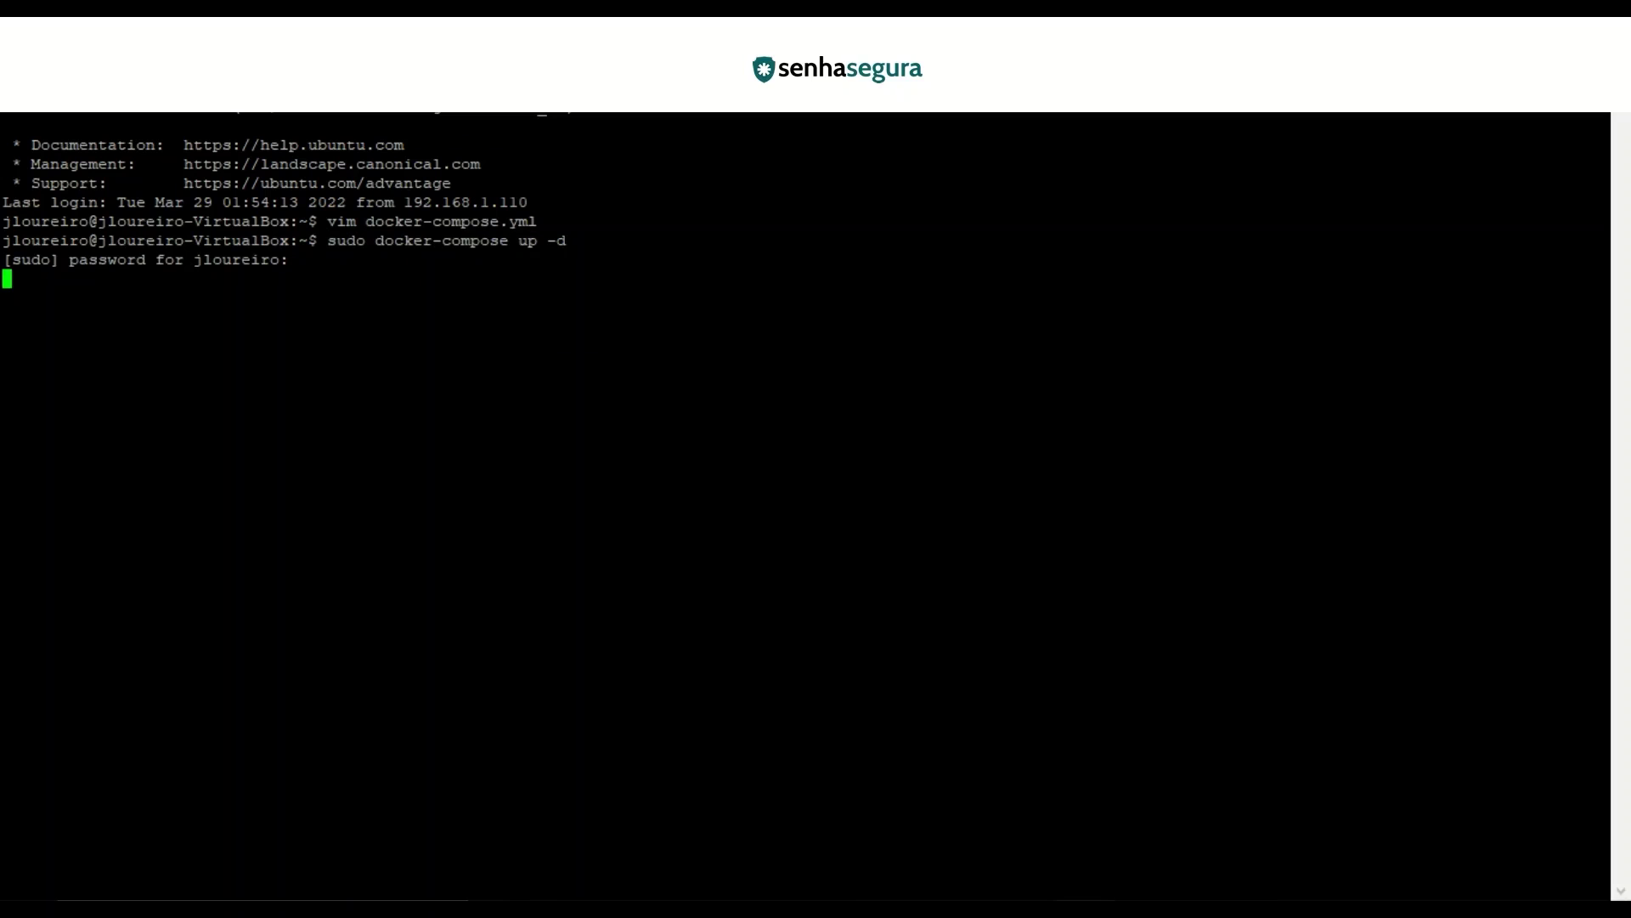